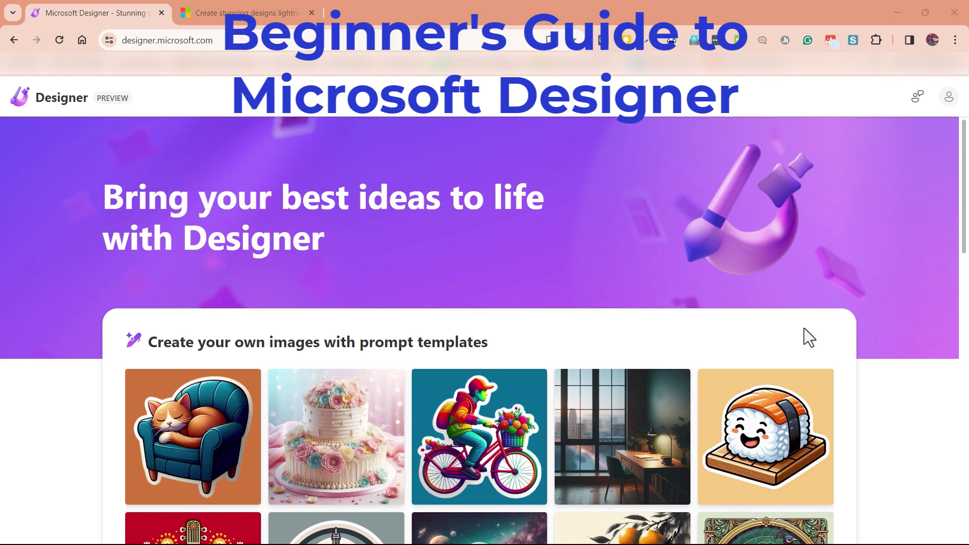
Scroll down the Designer home page.
scroll(966, 249, down, 1)
scroll(965, 255, down, 15)
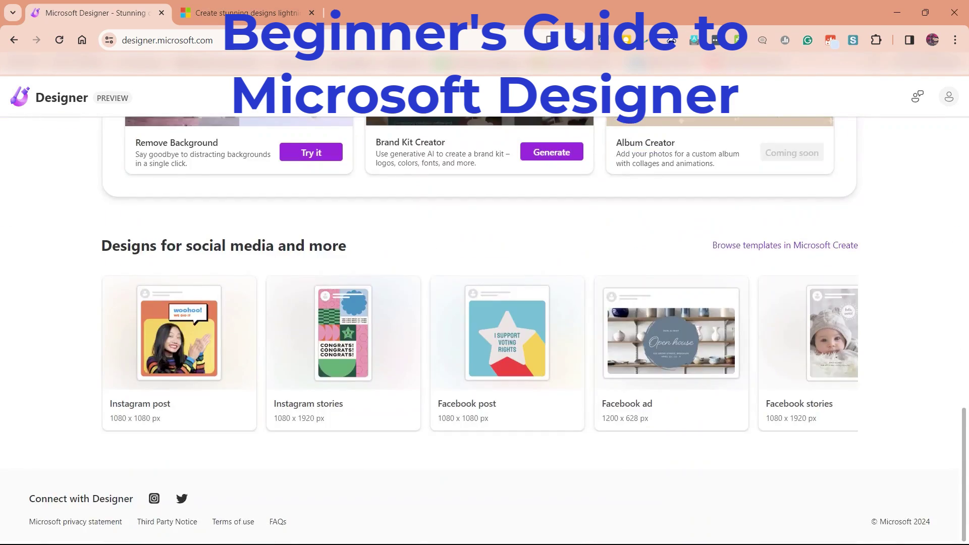
drag(965, 520, 947, 171)
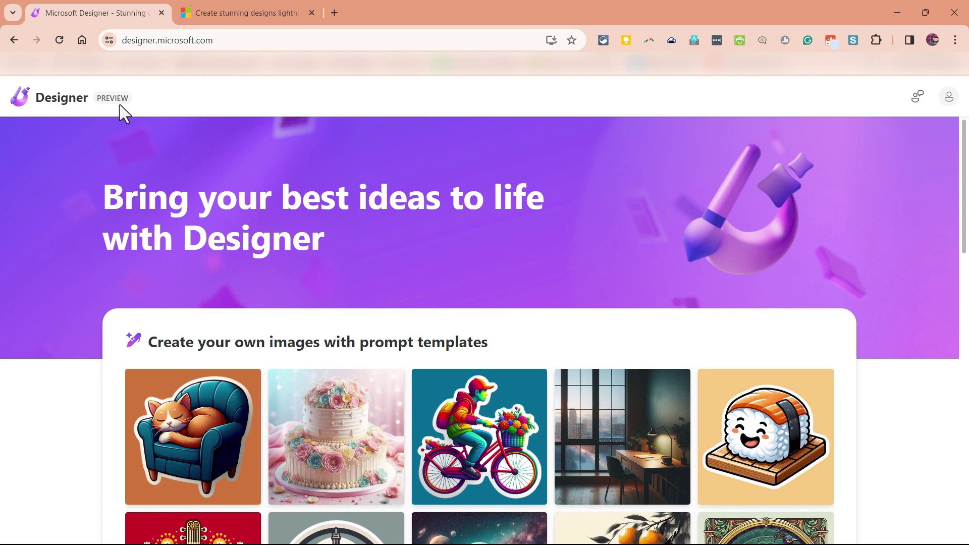
Read the Microsoft 365 Insider blog post on Designer, including its paid-subscription note and known limitations.
click(234, 15)
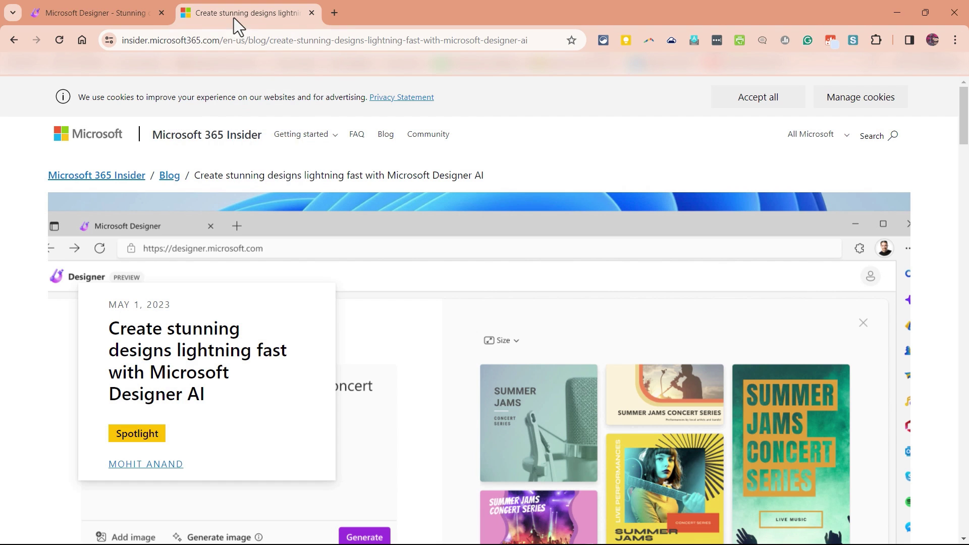
drag(964, 112, 963, 161)
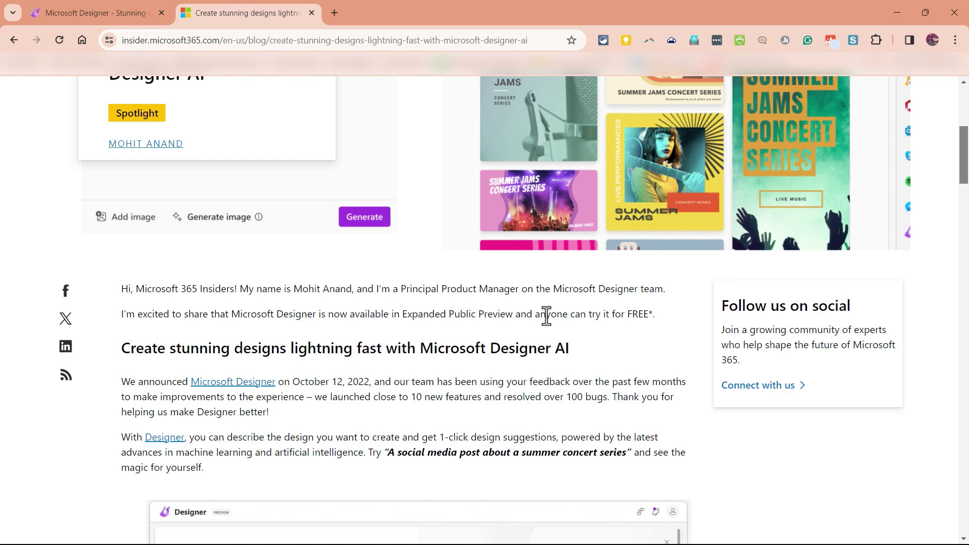
scroll(772, 309, down, 20)
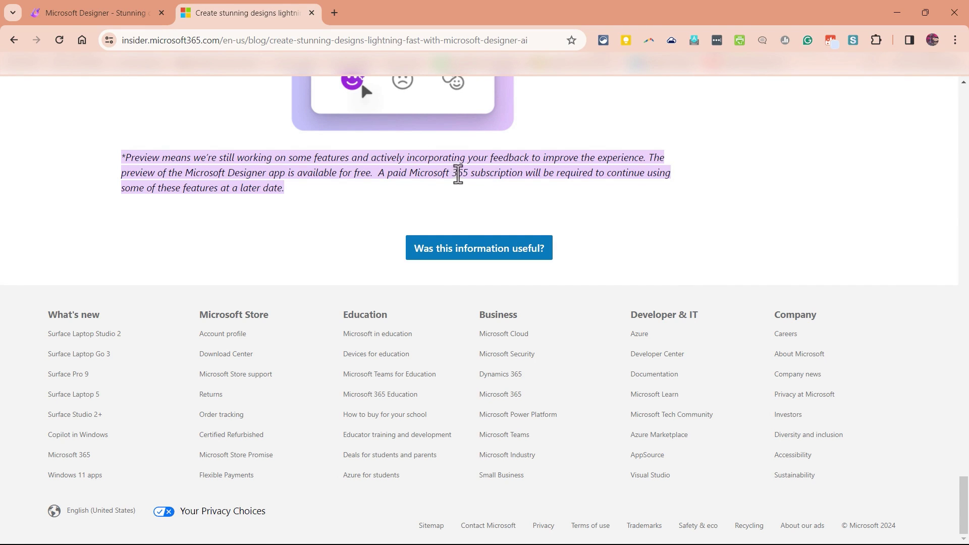
drag(457, 174, 541, 177)
click(677, 213)
scroll(678, 212, up, 20)
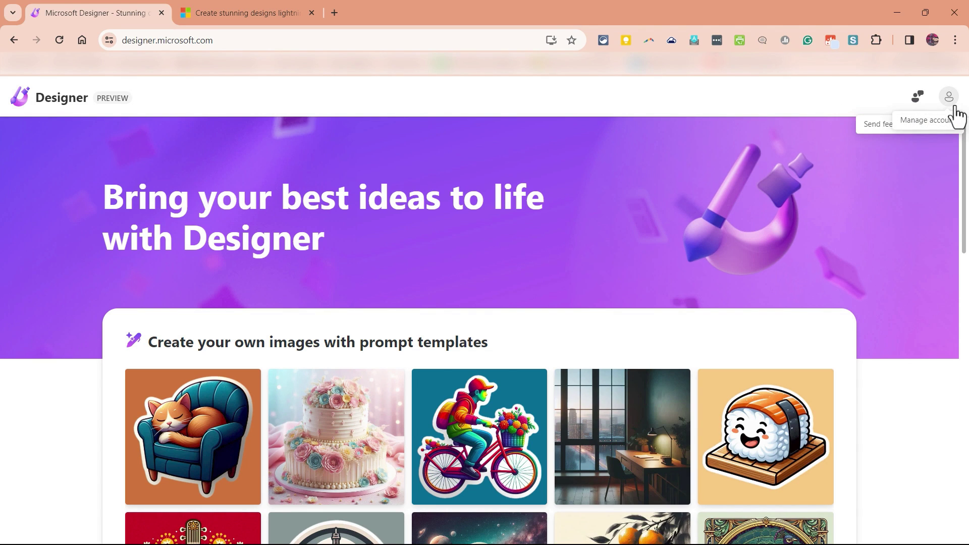
Scroll the Designer home page down to the Image Creator and Design Creator cards.
scroll(965, 145, down, 1)
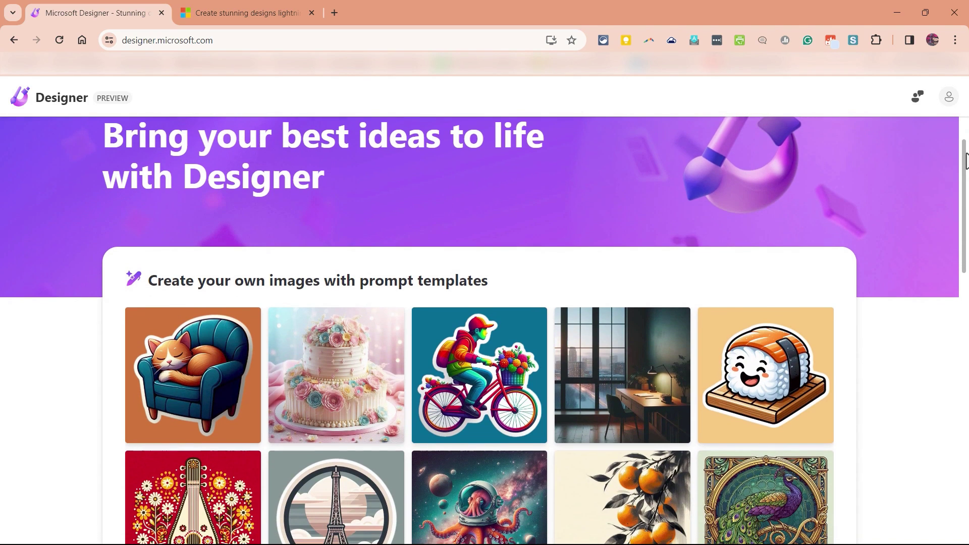
drag(966, 161, 958, 324)
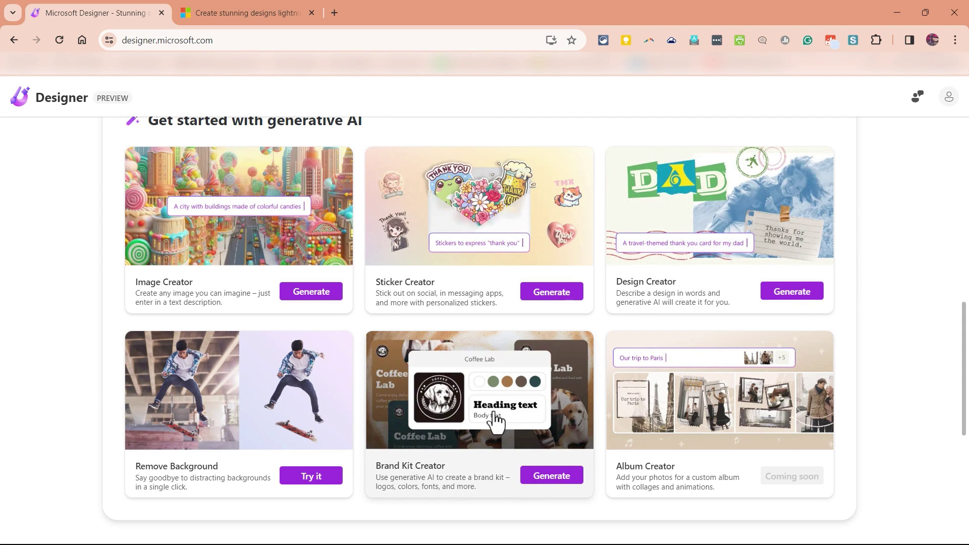
scroll(702, 417, down, 6)
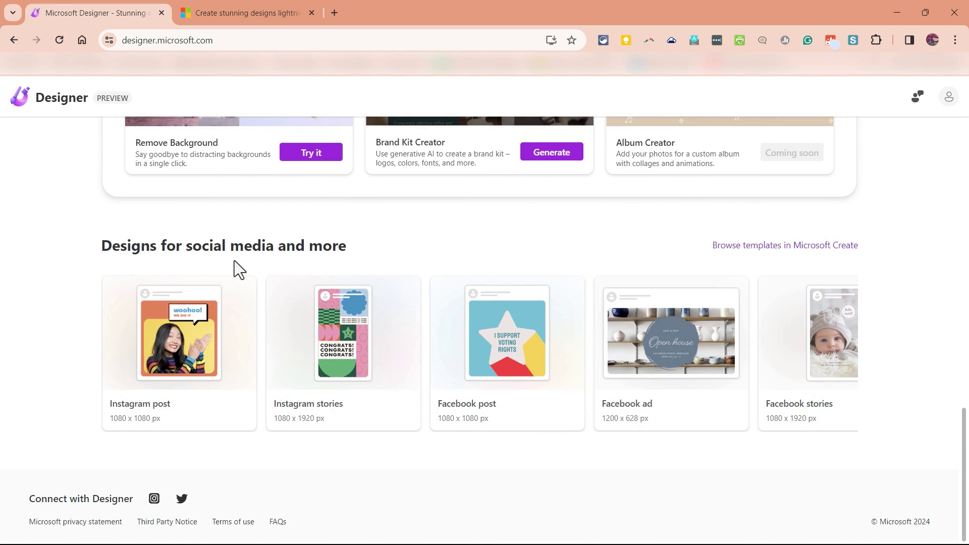
scroll(917, 353, up, 1)
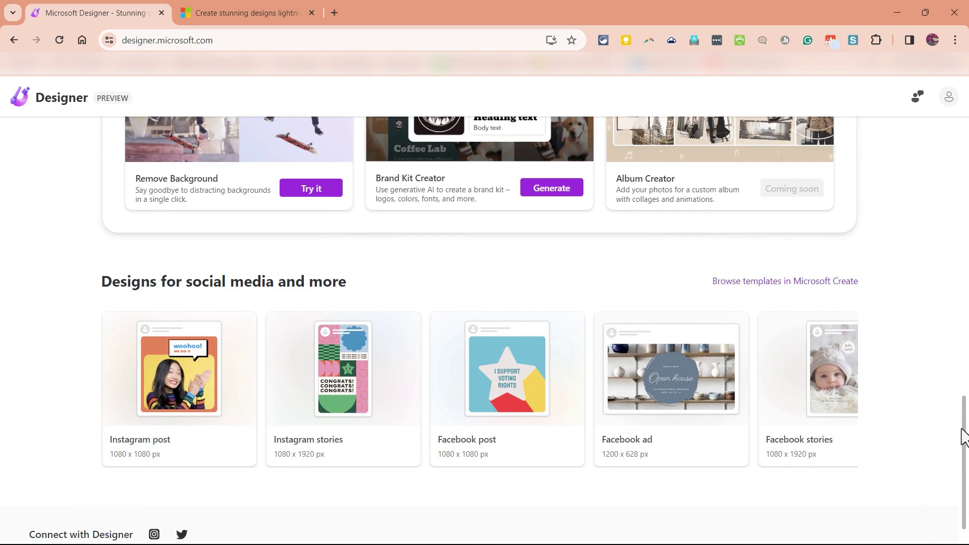
drag(964, 436, 903, 136)
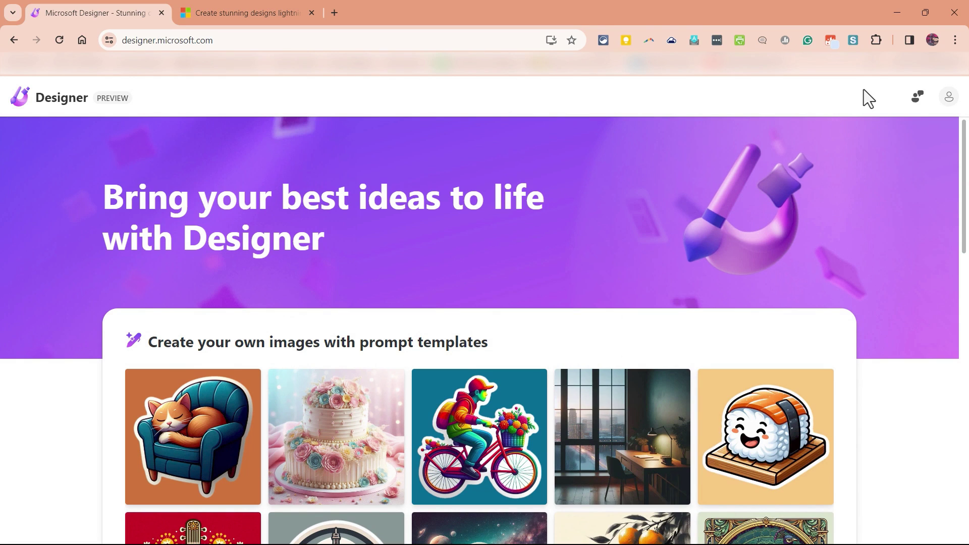
drag(964, 142, 966, 326)
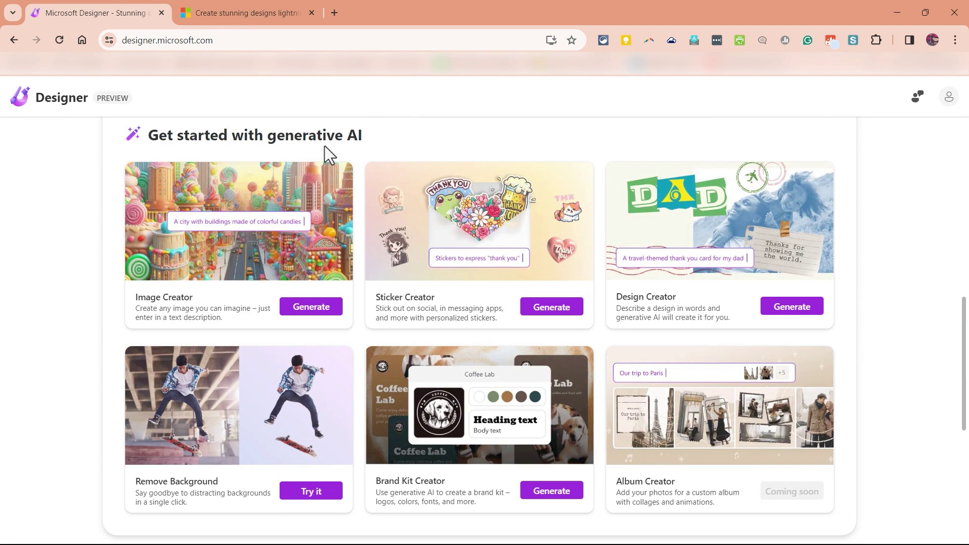
Start a Design Creator prompt 'A poster advertising a school end-of-semester celebration.' with the school logo attached.
click(708, 314)
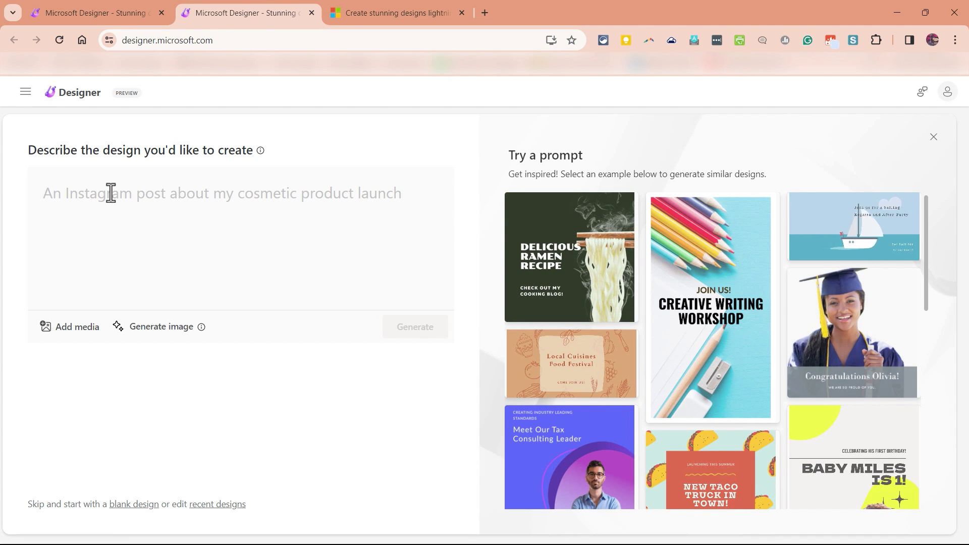
text(A poster advertising)
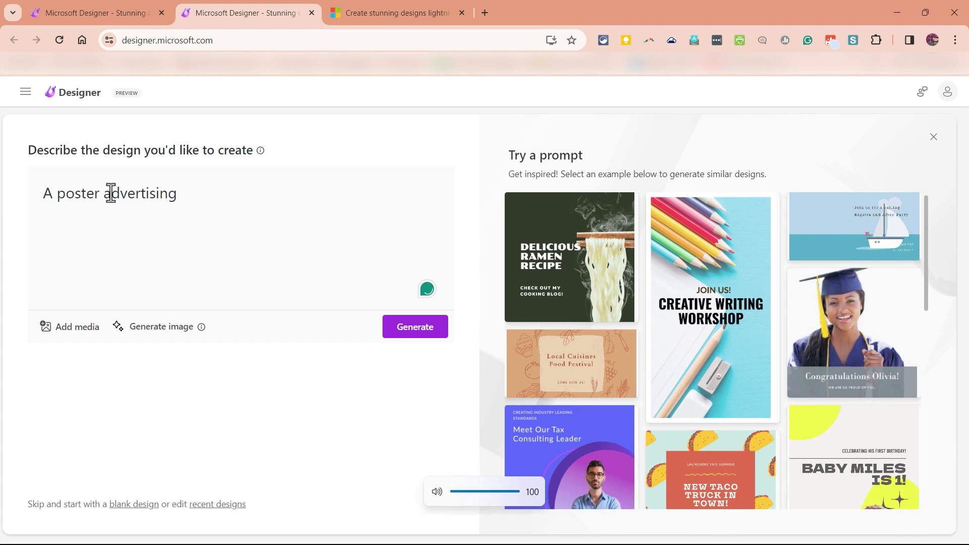
text( a school end-of-semester celebration.)
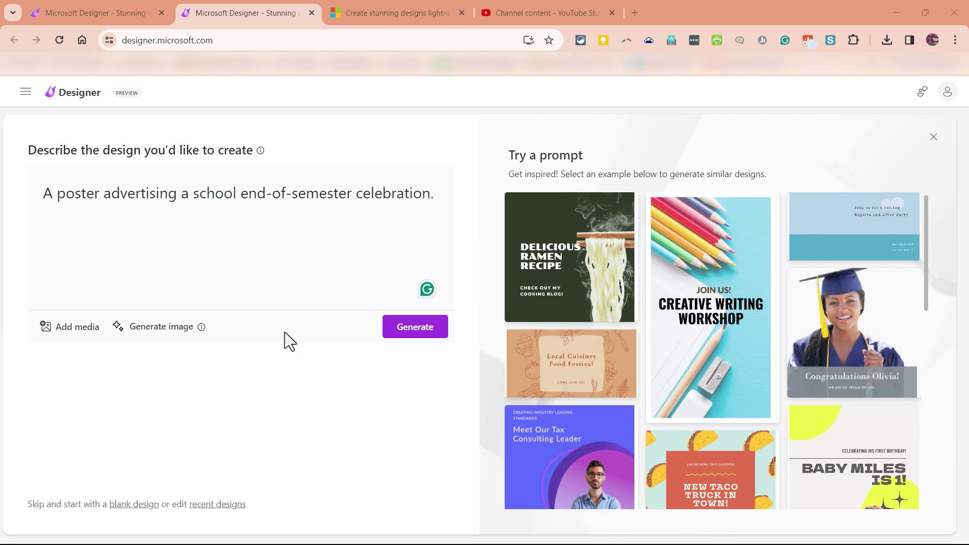
click(87, 333)
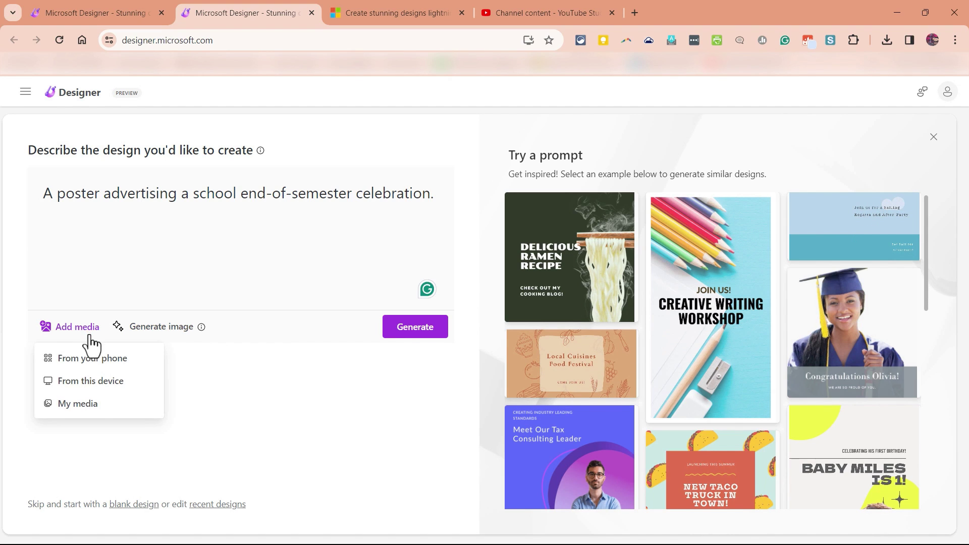
click(90, 381)
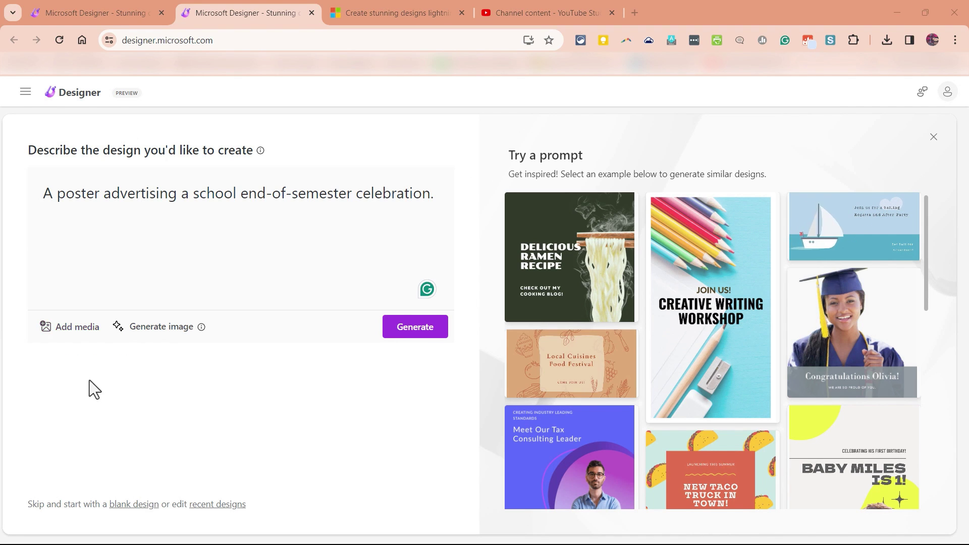
double_click(117, 120)
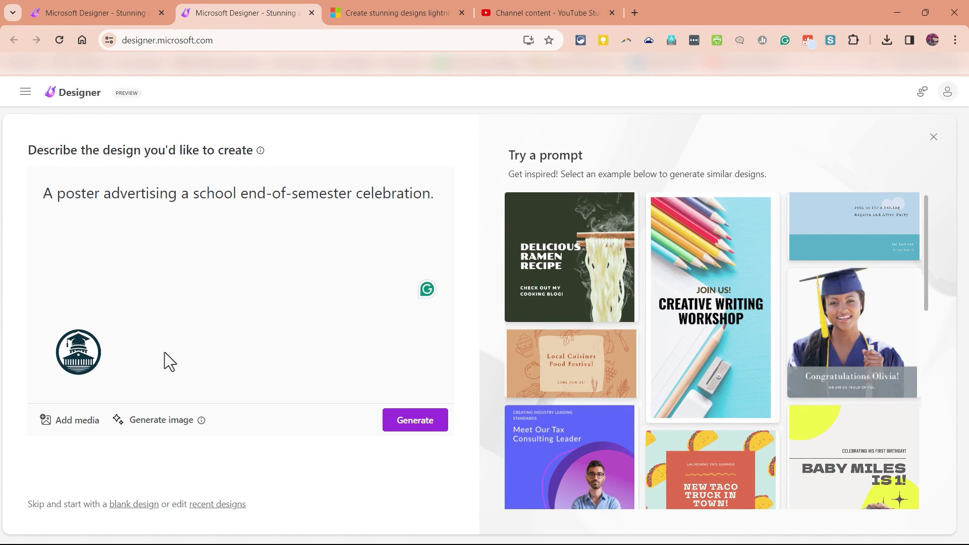
mouse_move(103, 365)
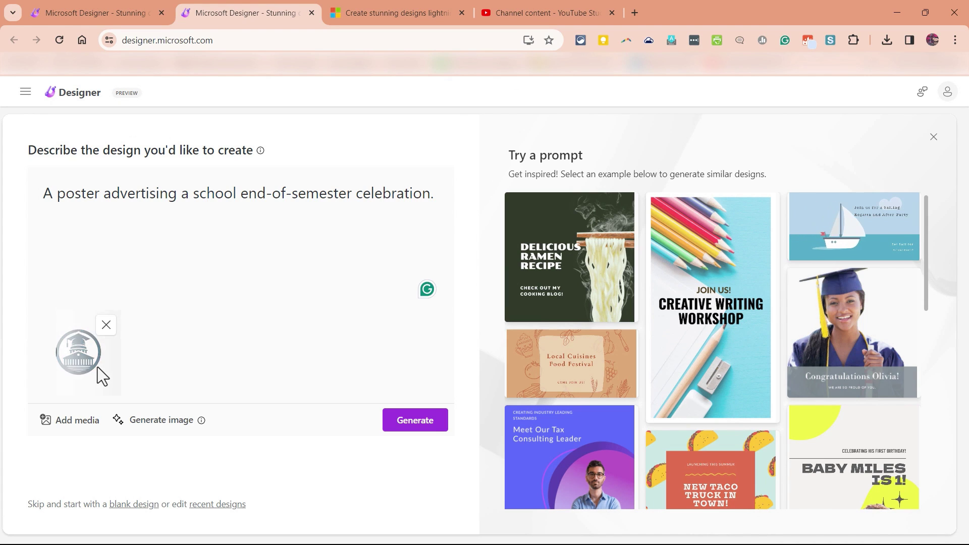
Generate designs and browse the 'Celebrate the End of Semester With Us!' poster results.
click(416, 424)
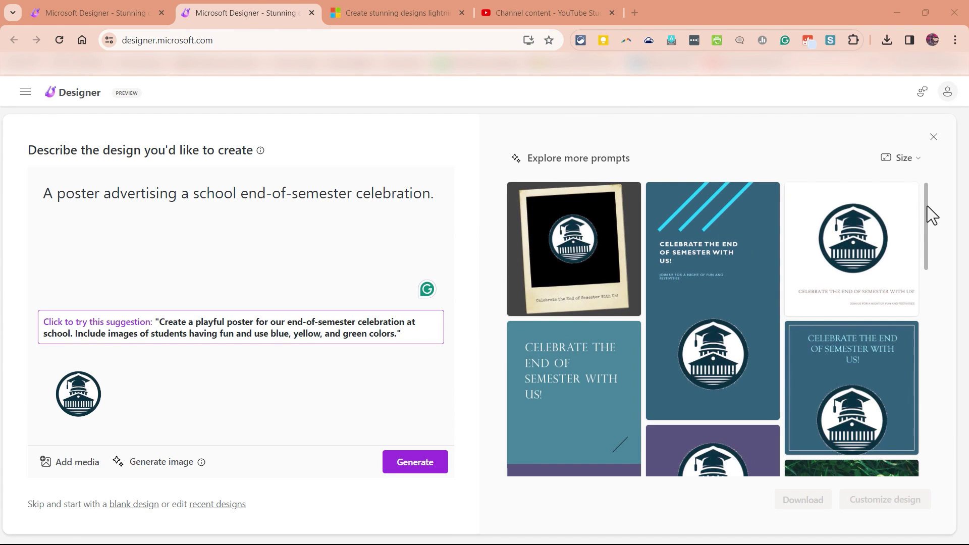
drag(928, 206, 905, 401)
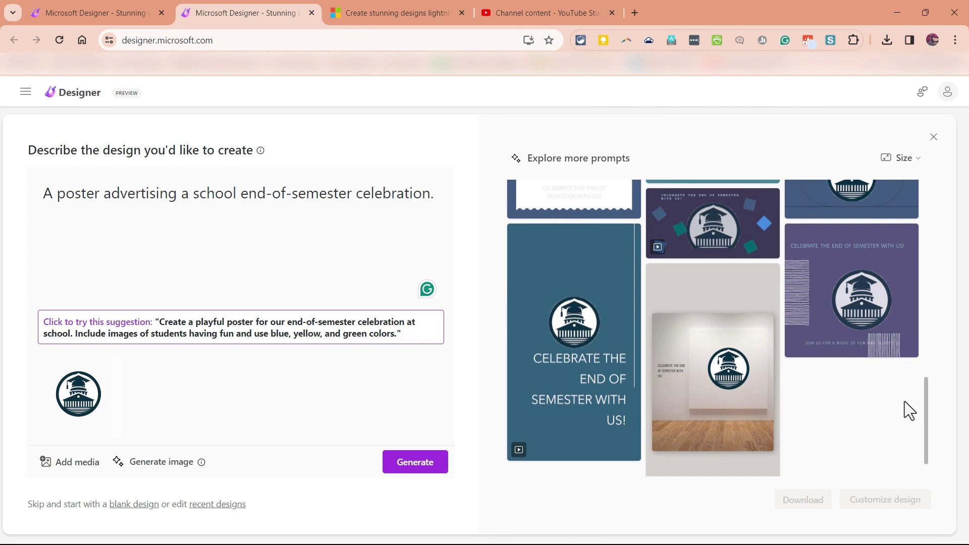
scroll(900, 359, up, 8)
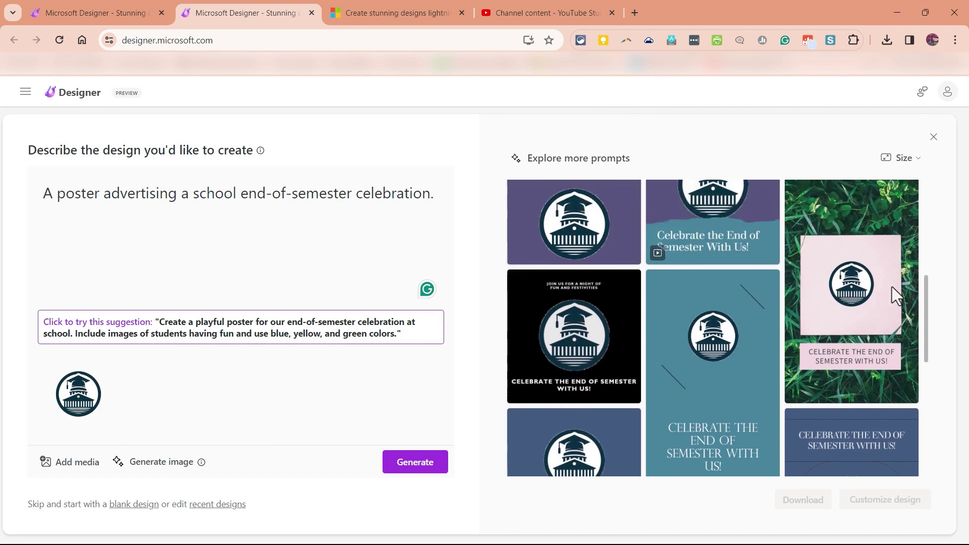
scroll(889, 257, up, 1)
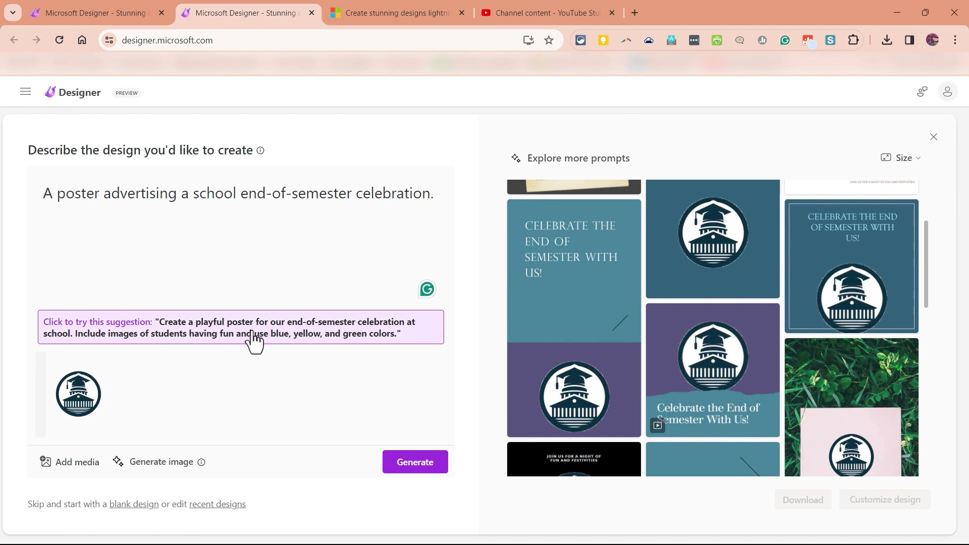
Regenerate using the playful blue, yellow and green prompt and pick the white brick-wall poster.
click(99, 329)
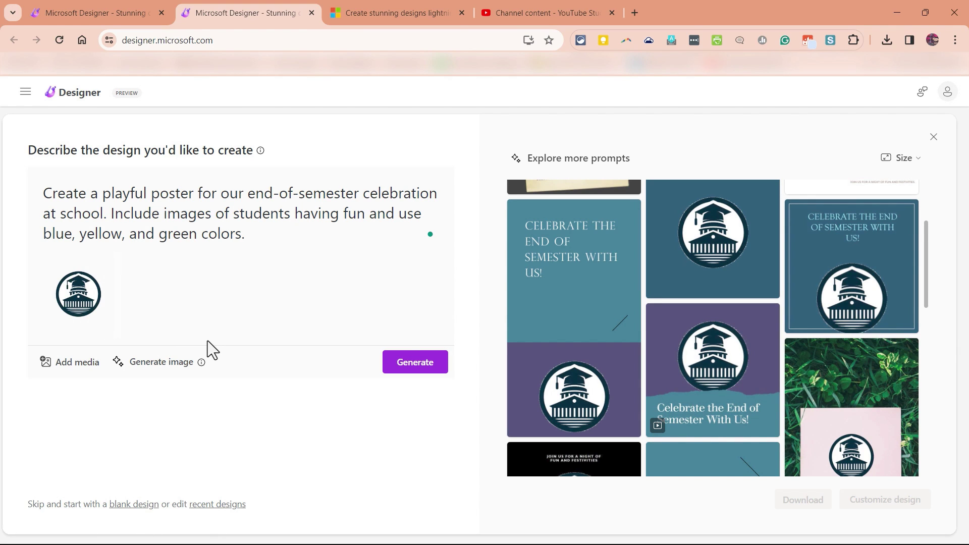
click(417, 372)
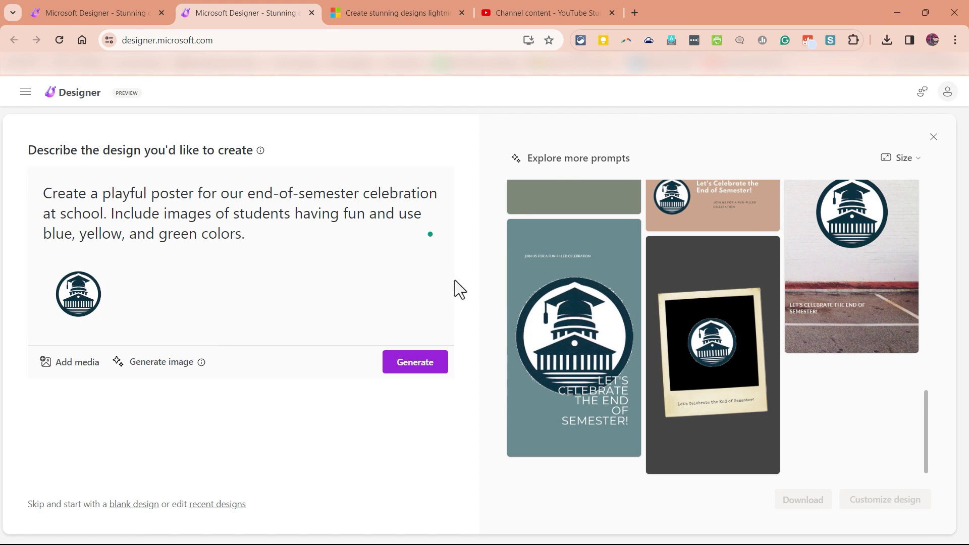
scroll(736, 426, up, 6)
scroll(738, 426, down, 4)
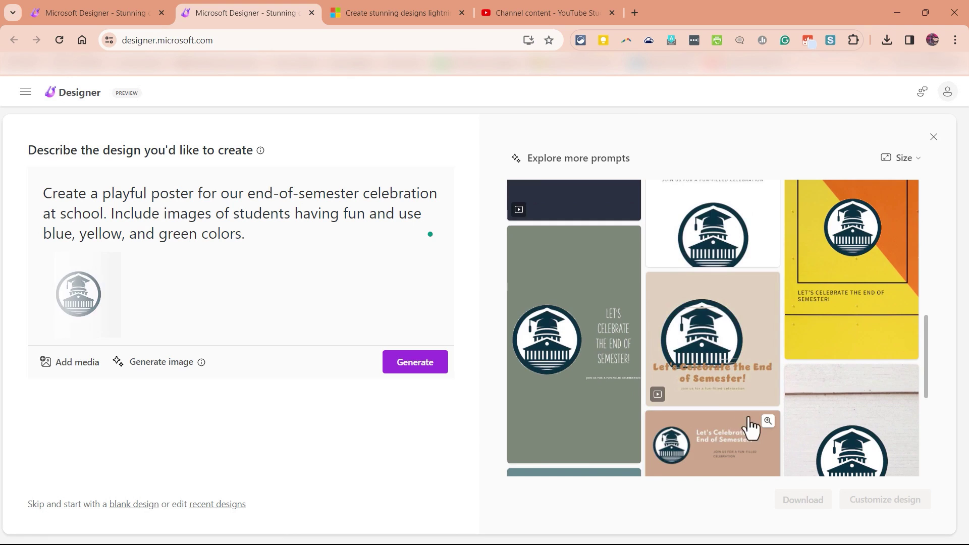
scroll(727, 424, down, 3)
scroll(882, 315, up, 3)
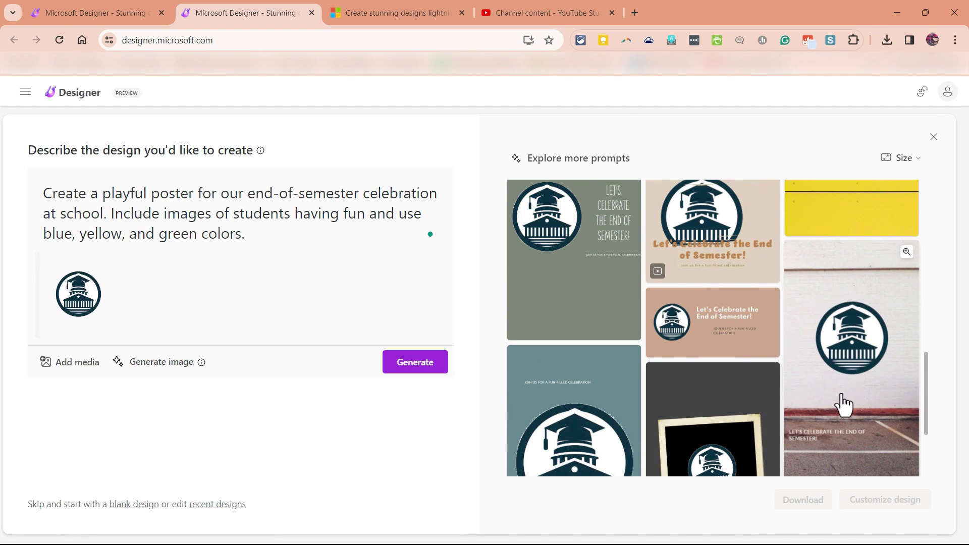
click(844, 404)
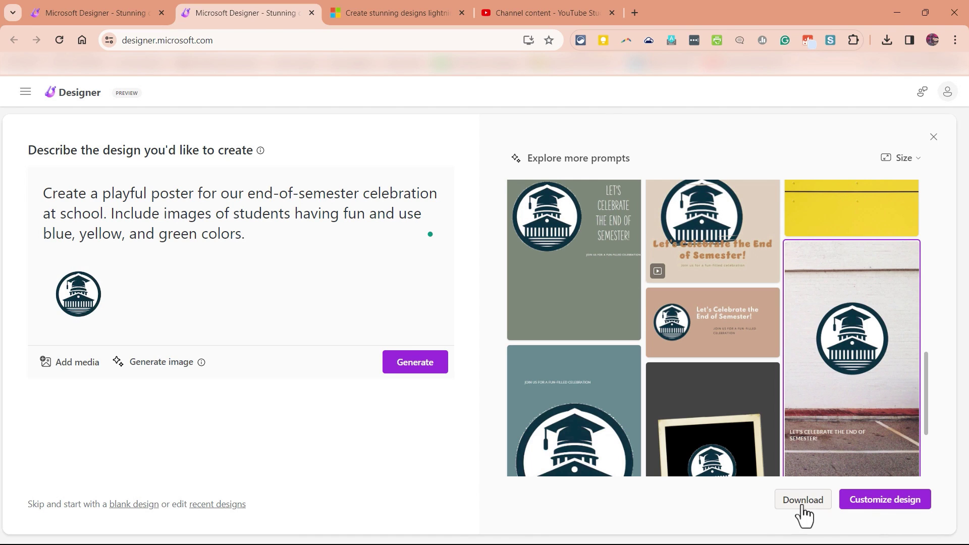
Open the brick-wall poster in the editor, dismiss the tip cards and select the caption.
click(884, 503)
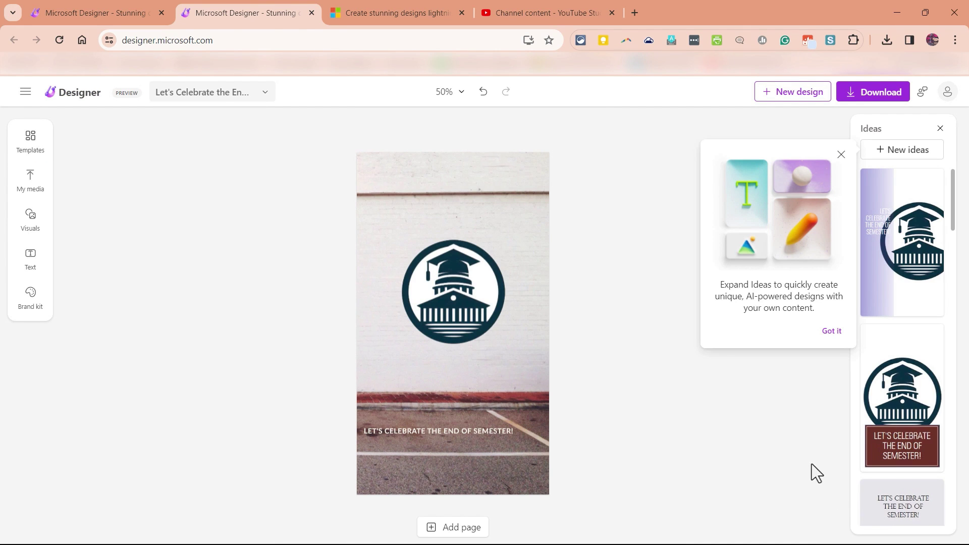
click(787, 419)
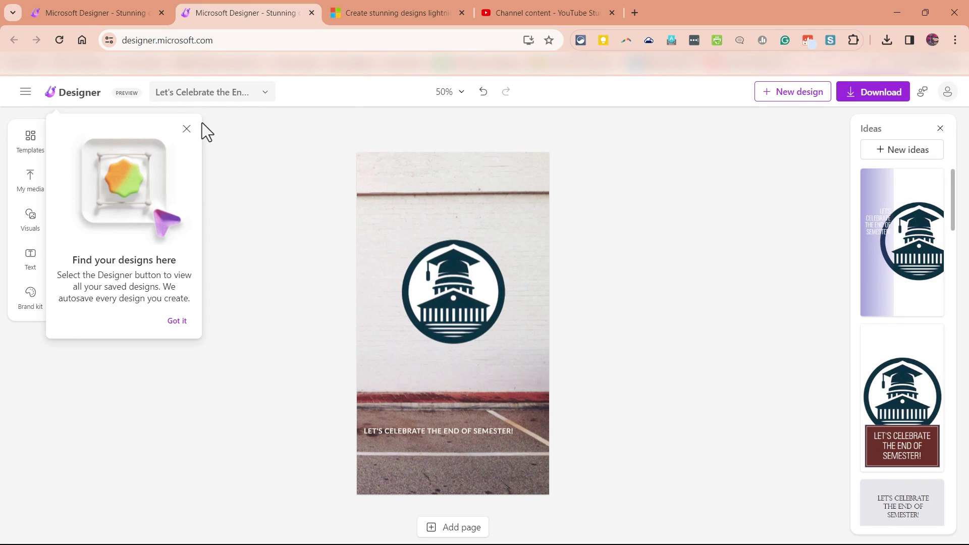
click(186, 129)
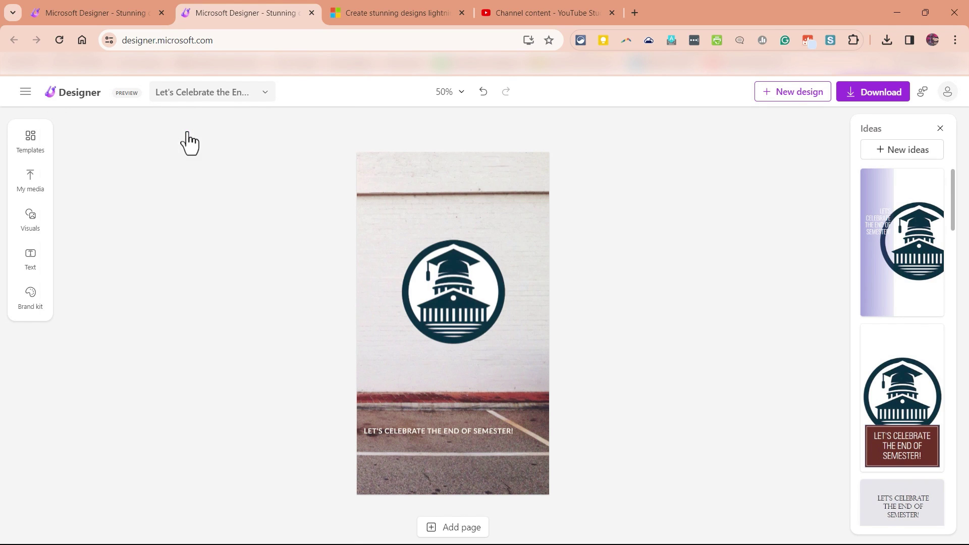
click(471, 427)
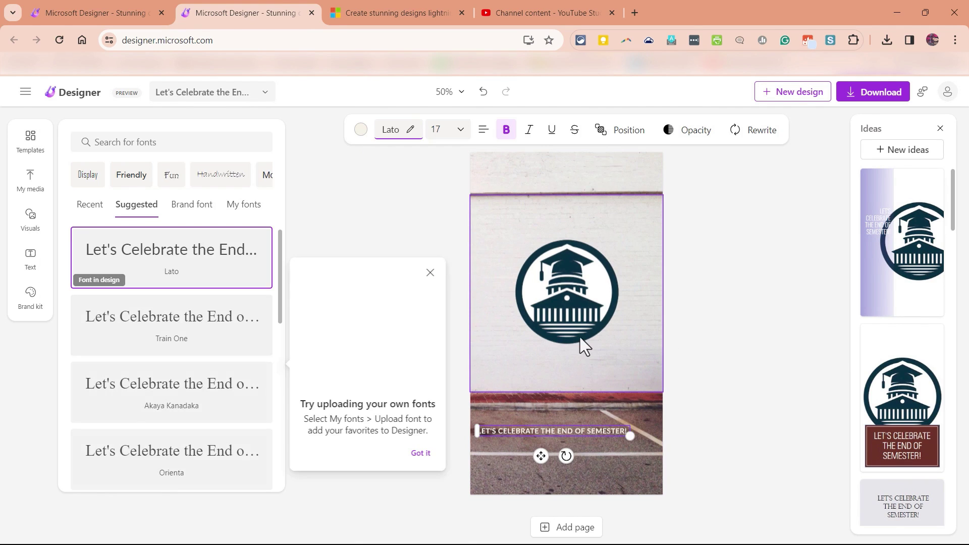
click(589, 331)
click(699, 268)
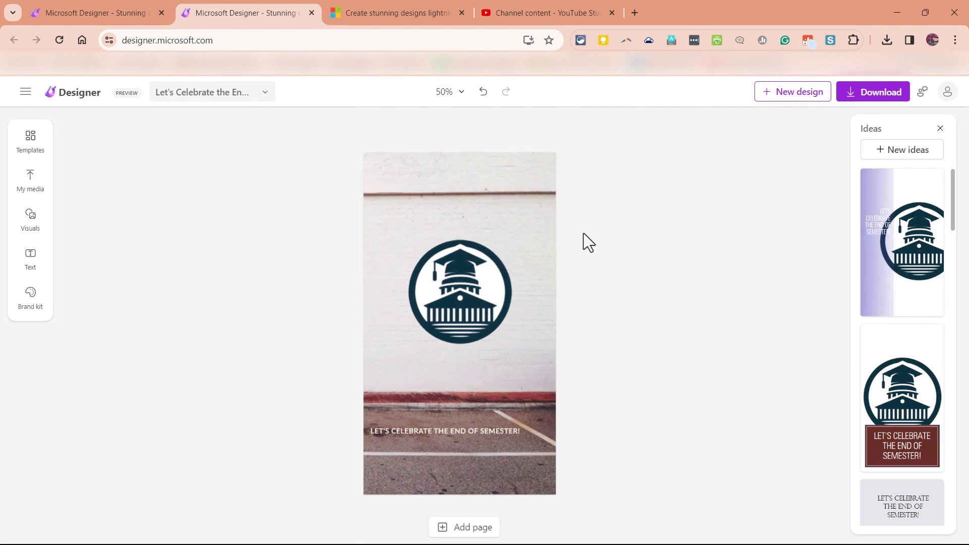
click(460, 177)
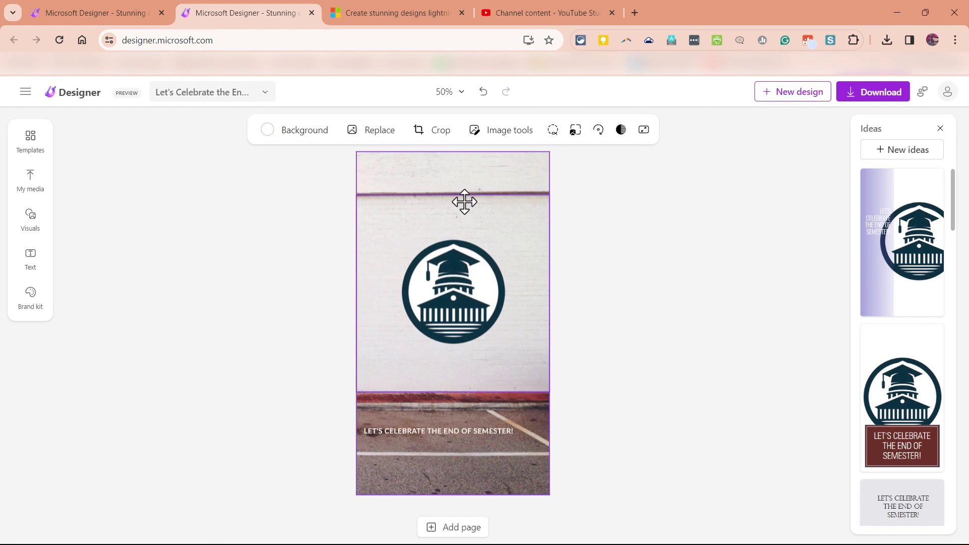
click(458, 282)
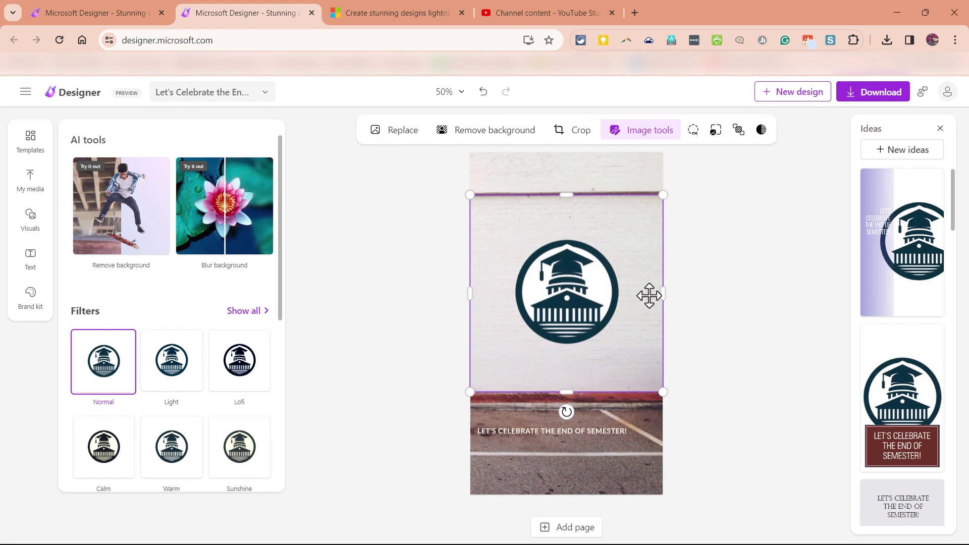
click(546, 432)
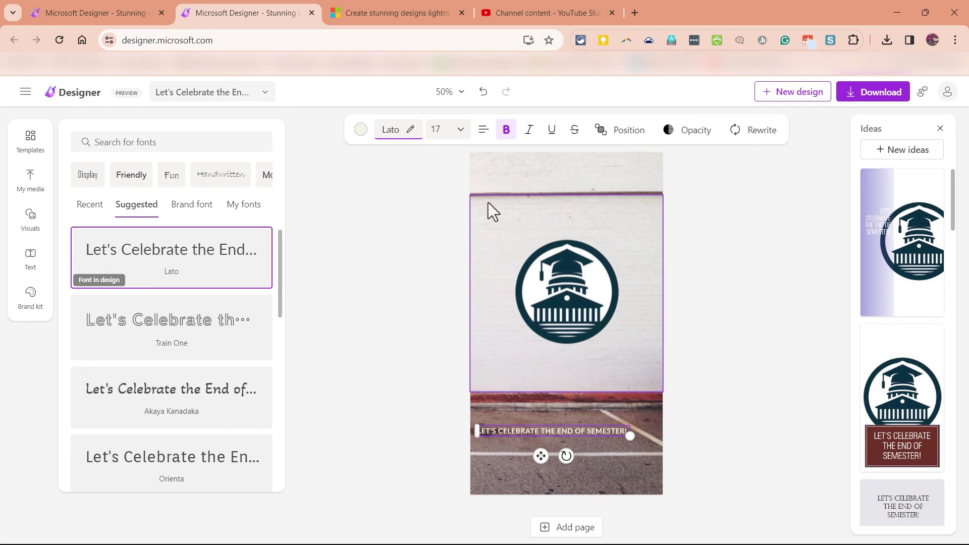
Enlarge the caption to font size 29, widen its text box and centre-align it.
click(457, 132)
mouse_move(396, 164)
mouse_down()
mouse_move(468, 163)
mouse_move(404, 167)
mouse_move(398, 180)
mouse_up()
drag(630, 430, 655, 431)
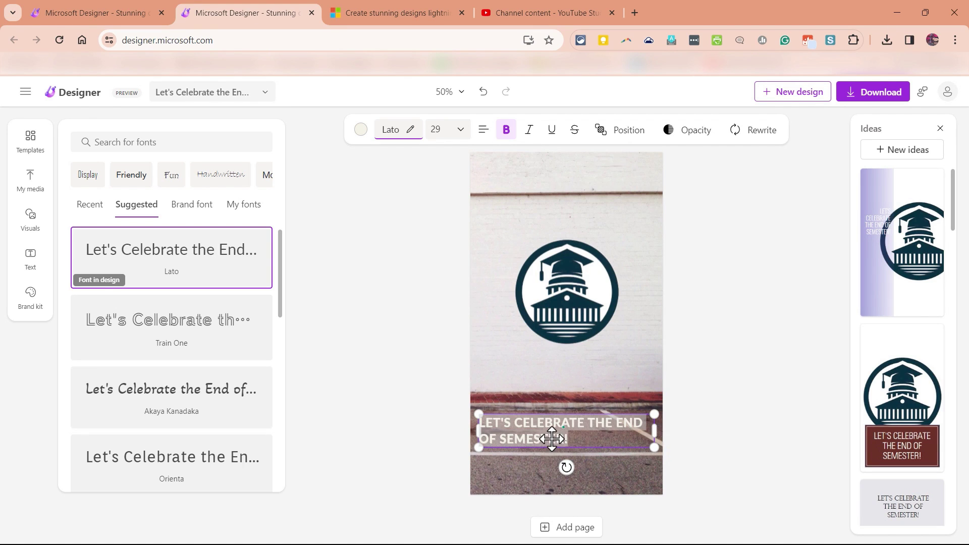
click(483, 130)
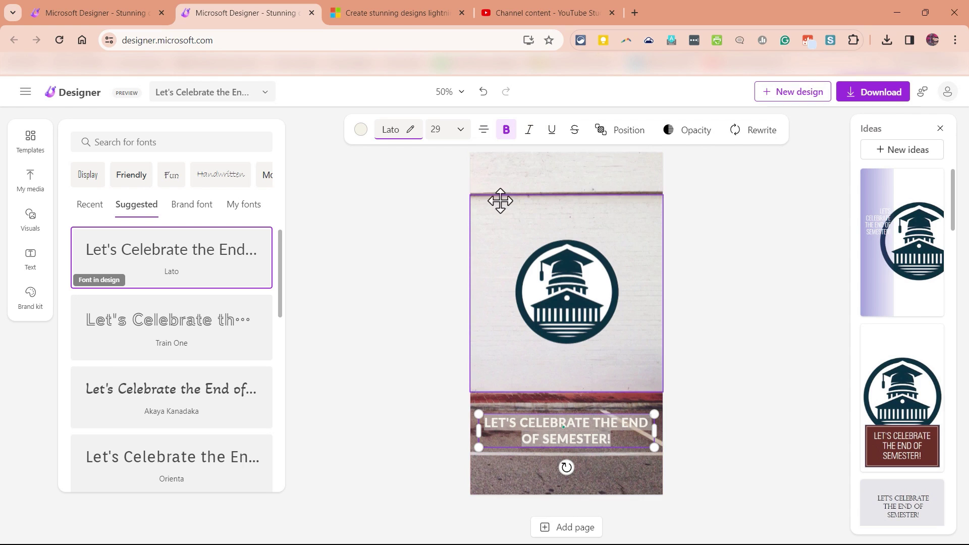
click(403, 131)
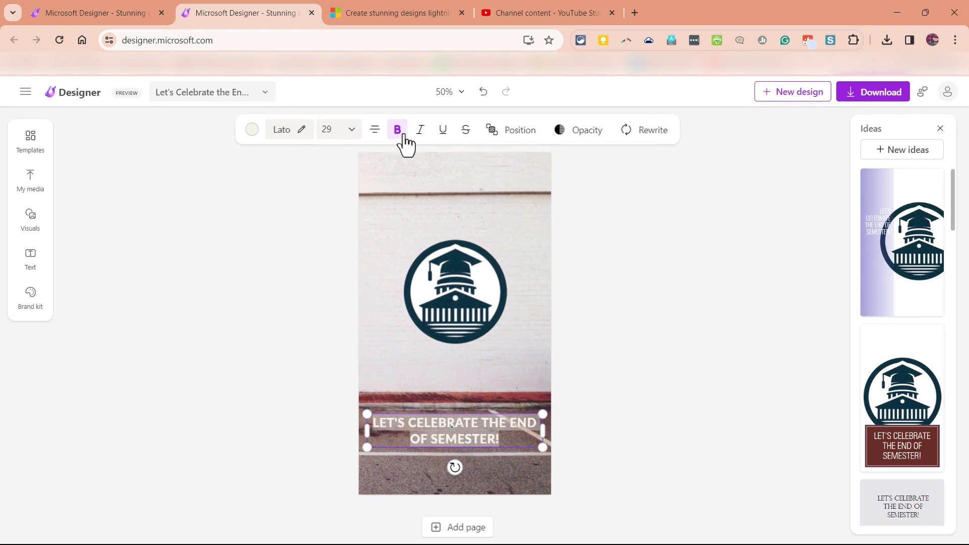
click(289, 138)
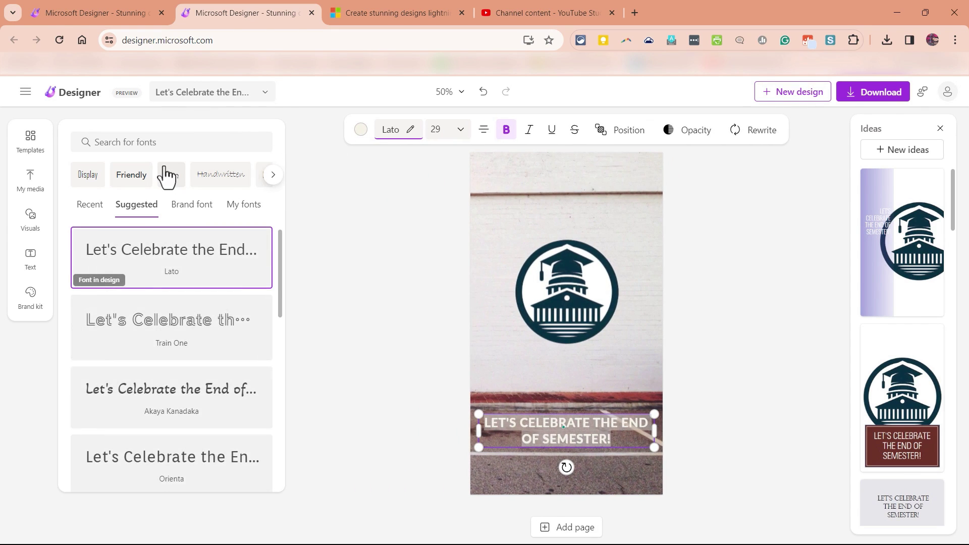
scroll(249, 293, down, 6)
scroll(235, 298, up, 2)
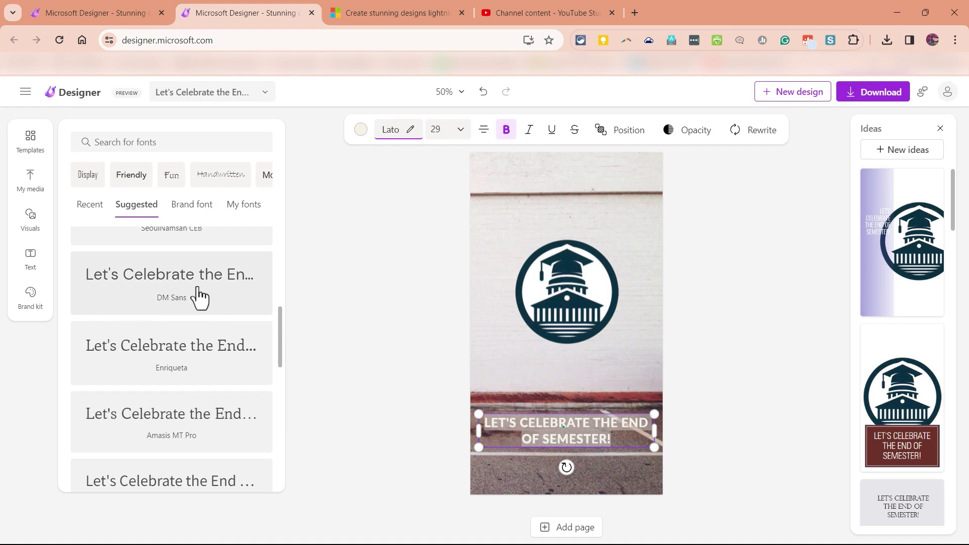
click(752, 283)
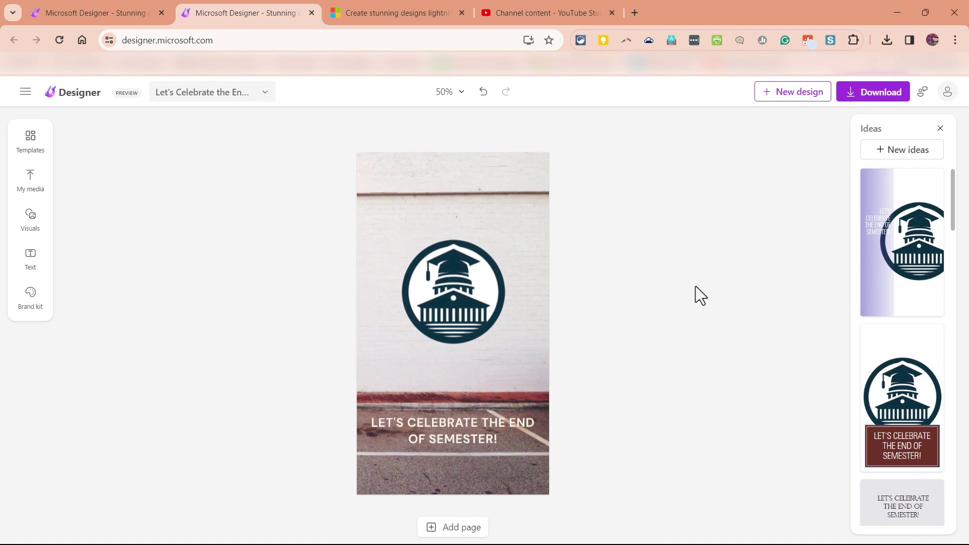
Resize the school crest smaller and position it at the poster's top right.
click(462, 292)
mouse_move(577, 297)
mouse_down()
mouse_move(480, 301)
mouse_move(599, 300)
mouse_move(622, 273)
mouse_move(571, 306)
mouse_up()
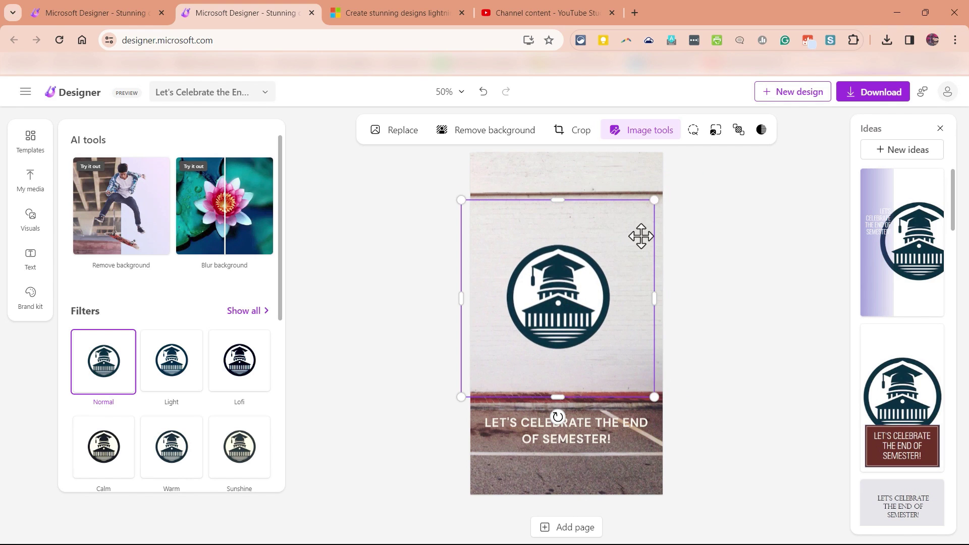
drag(655, 202, 599, 260)
click(735, 318)
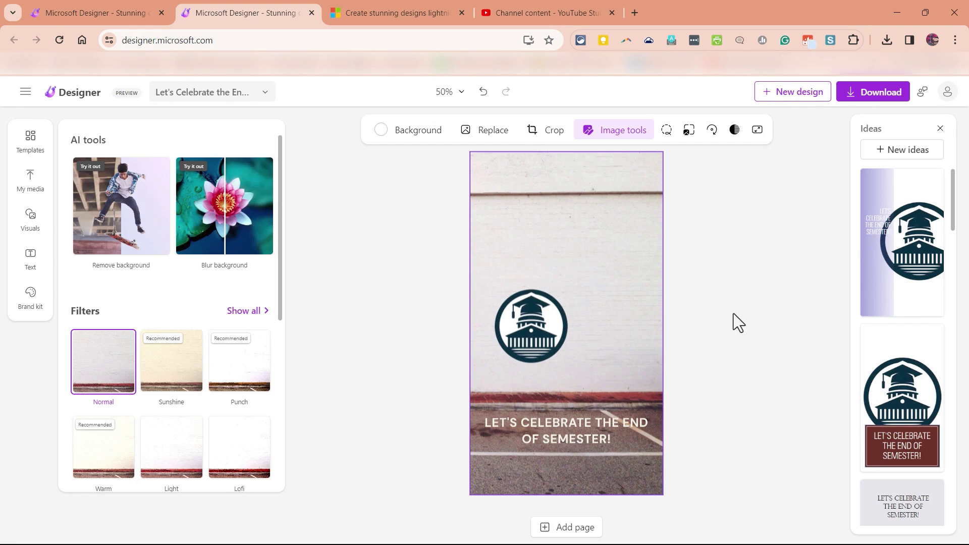
click(426, 328)
drag(534, 319, 627, 190)
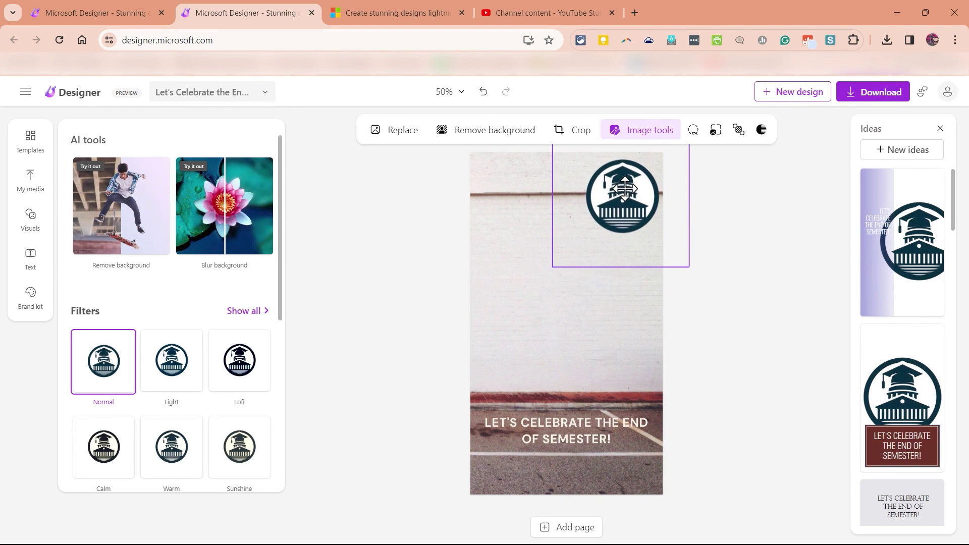
drag(561, 262, 569, 253)
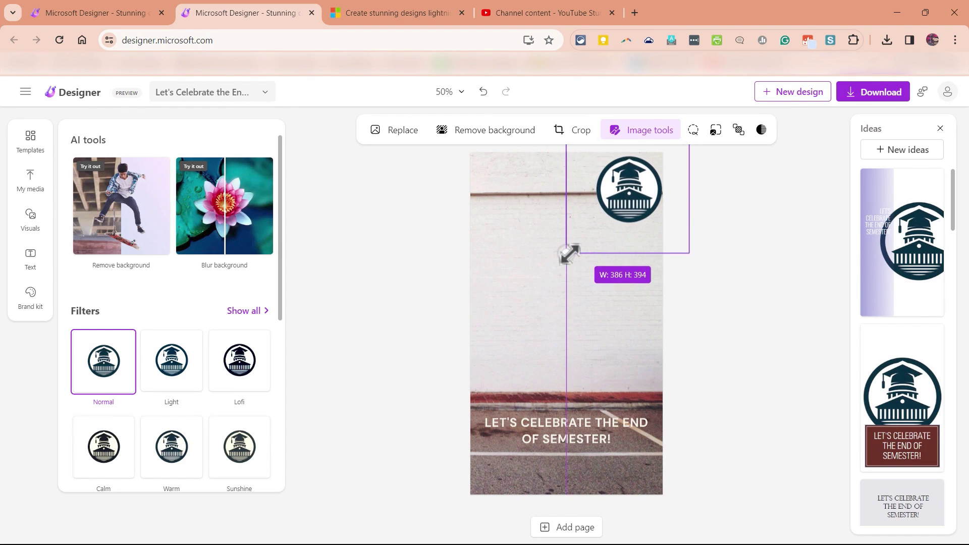
click(757, 250)
mouse_move(519, 191)
mouse_down()
mouse_move(503, 194)
mouse_move(509, 188)
mouse_up()
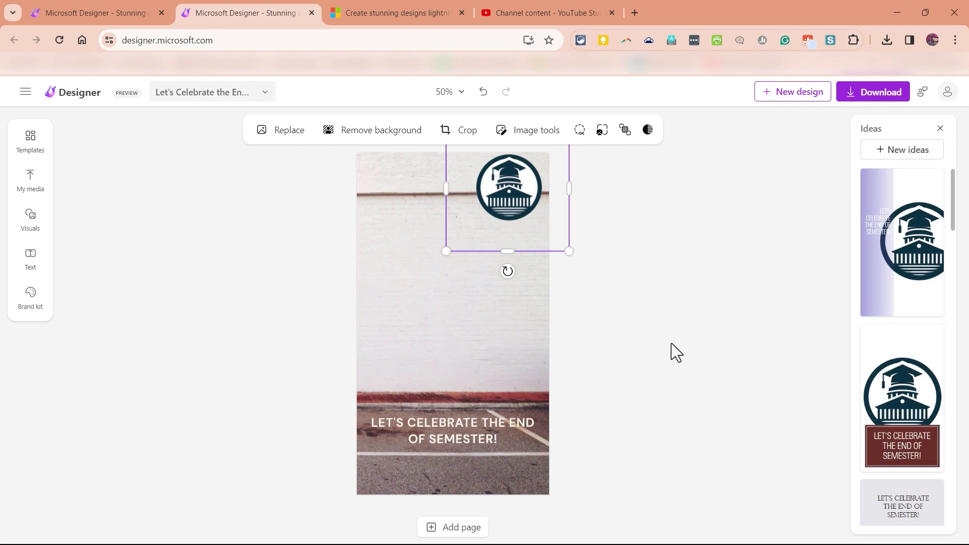
click(491, 313)
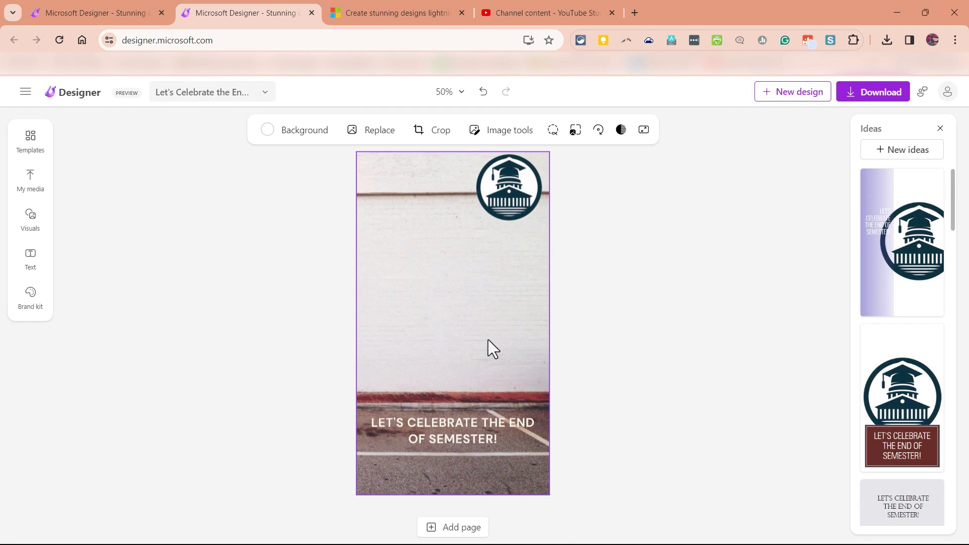
Search the Visuals library for 'students laughing' stock photos.
click(31, 234)
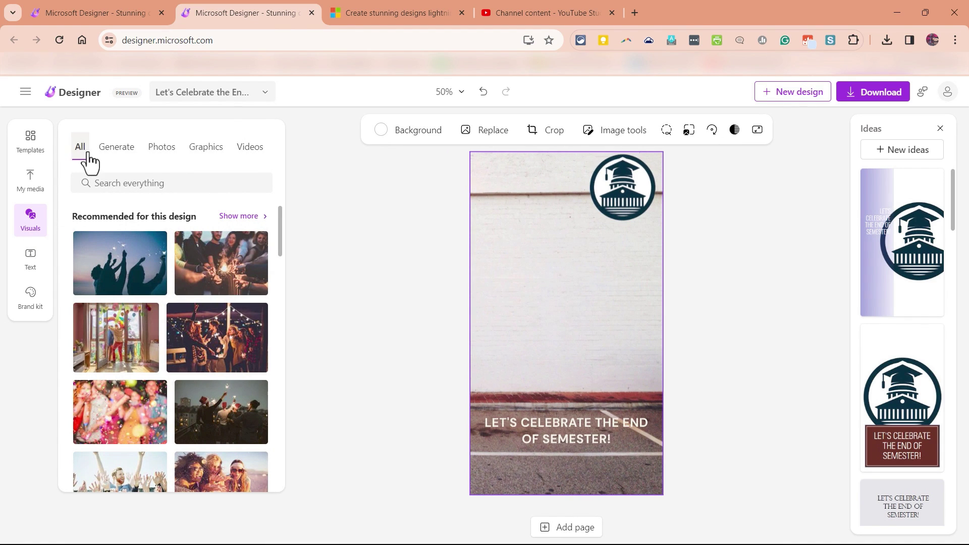
click(141, 186)
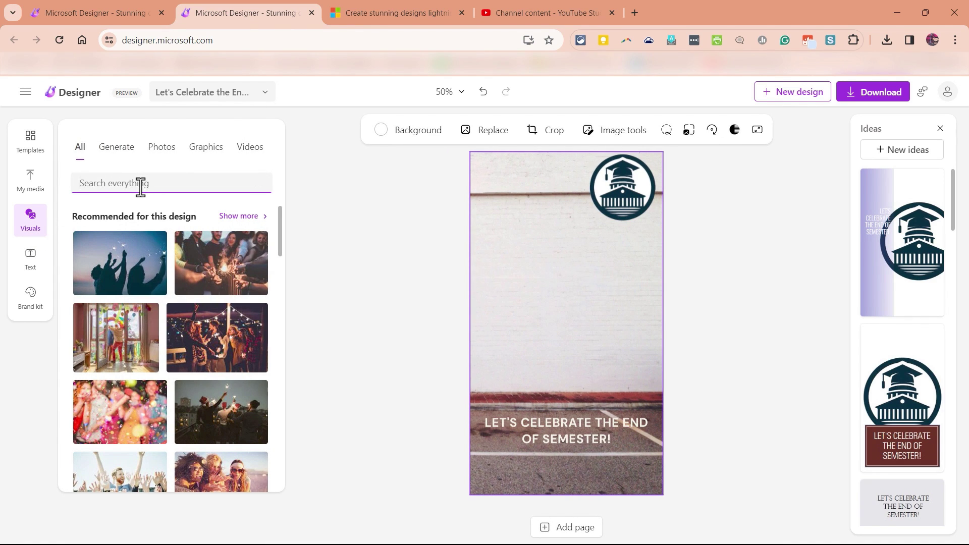
text(students laughing)
key(Return)
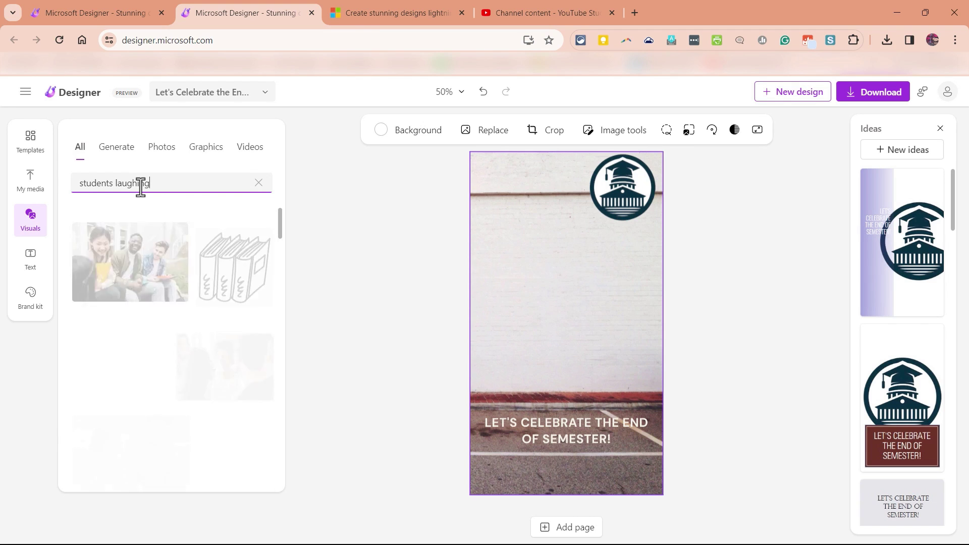
scroll(139, 293, down, 1)
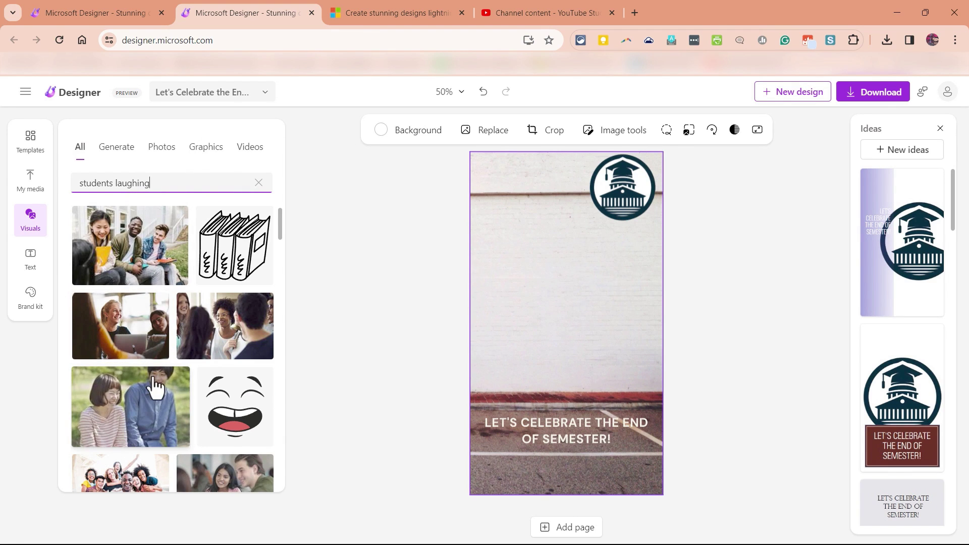
Try the girl-and-boy photo on the poster, then undo it so none remains.
click(152, 399)
drag(576, 238, 581, 333)
click(768, 348)
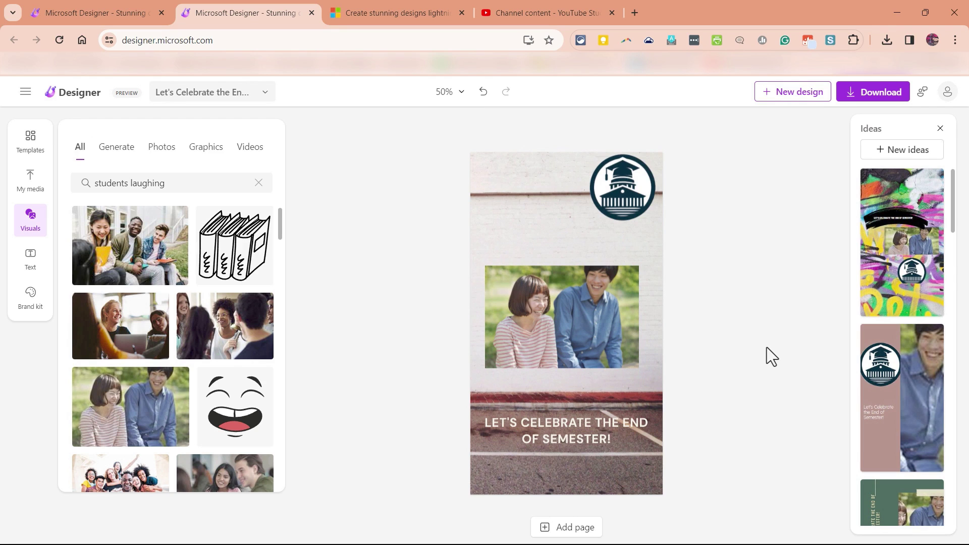
click(484, 96)
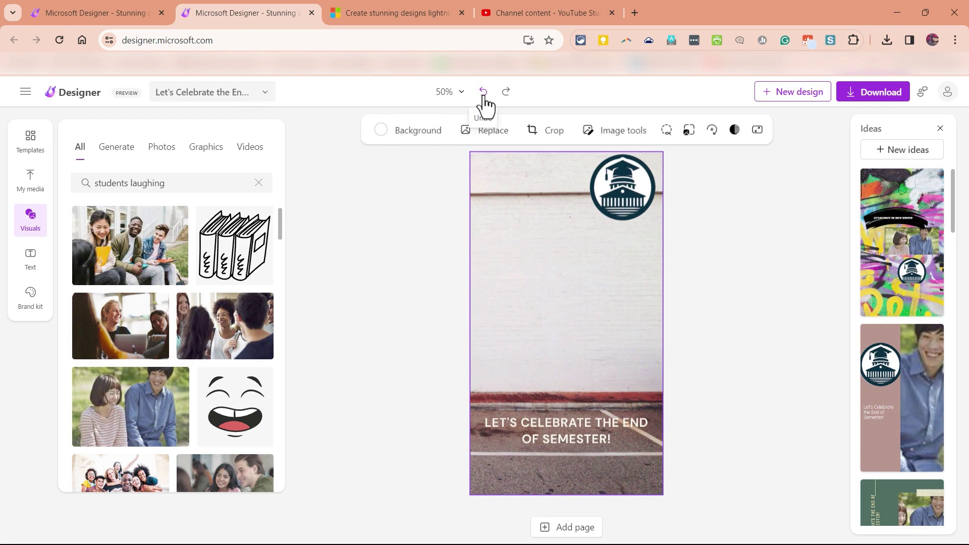
click(383, 234)
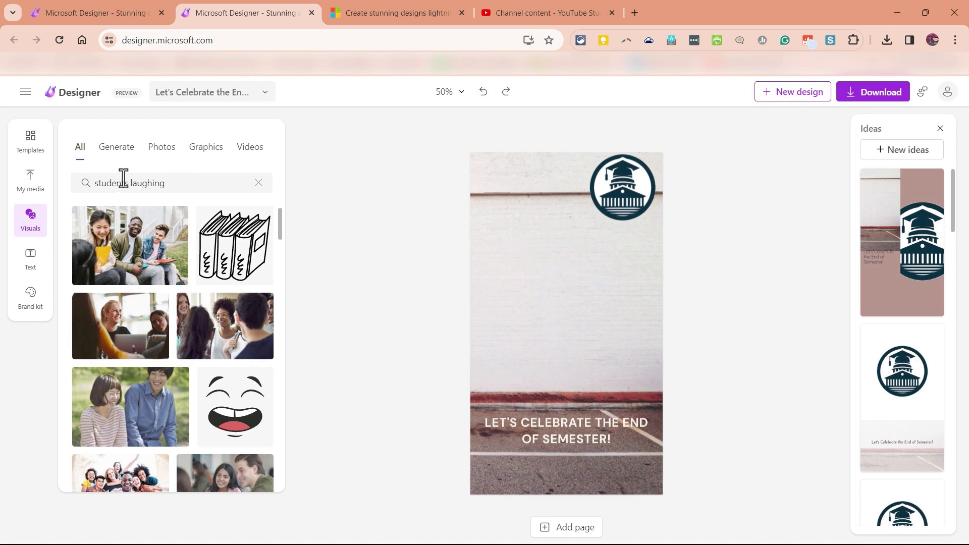
click(80, 152)
Generate an image from 'Female high school student walking and laughing.' and add the second result.
click(113, 156)
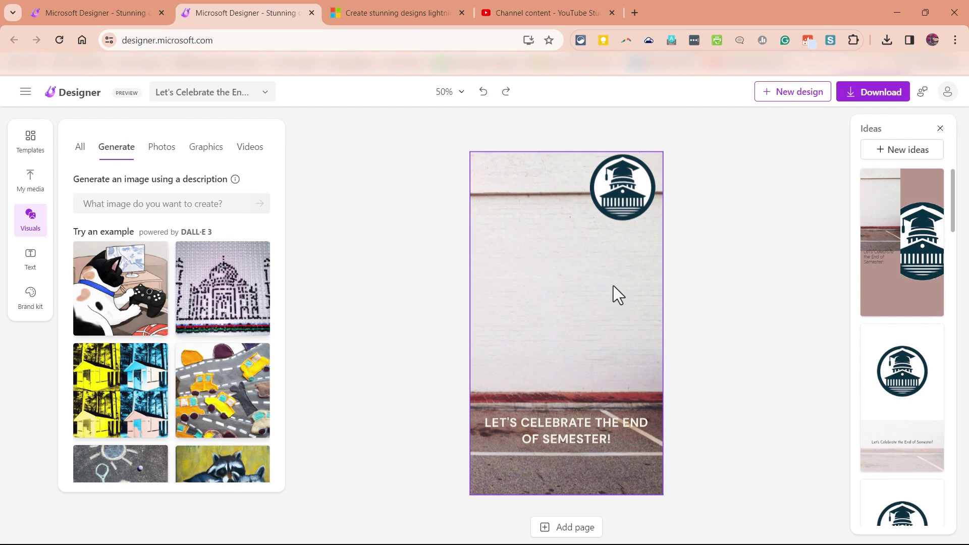
click(154, 204)
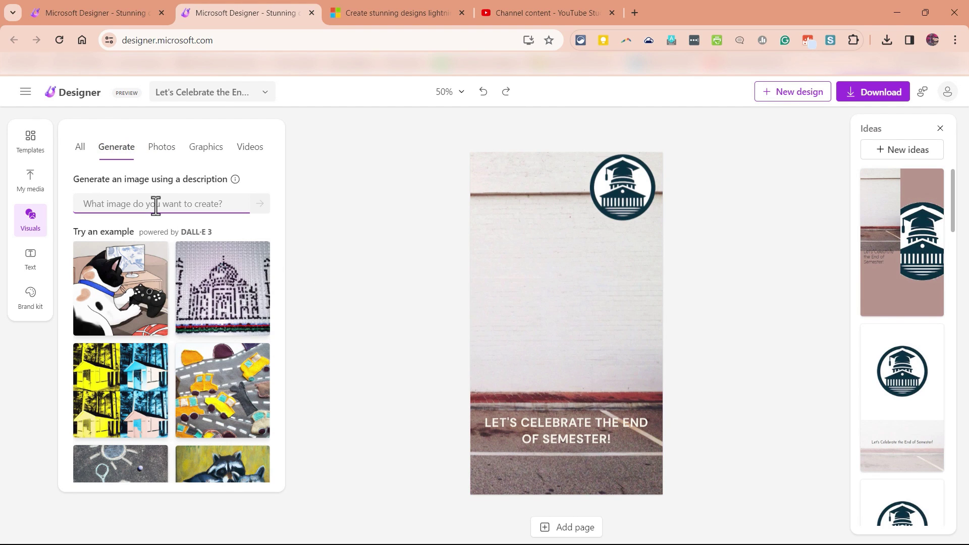
text(Femal)
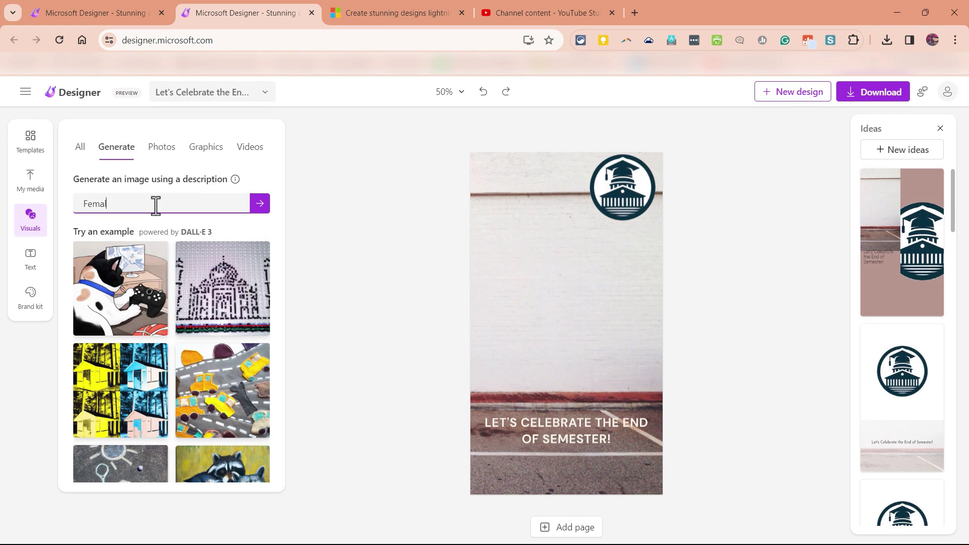
text(e high)
text( school student walking and laughing.)
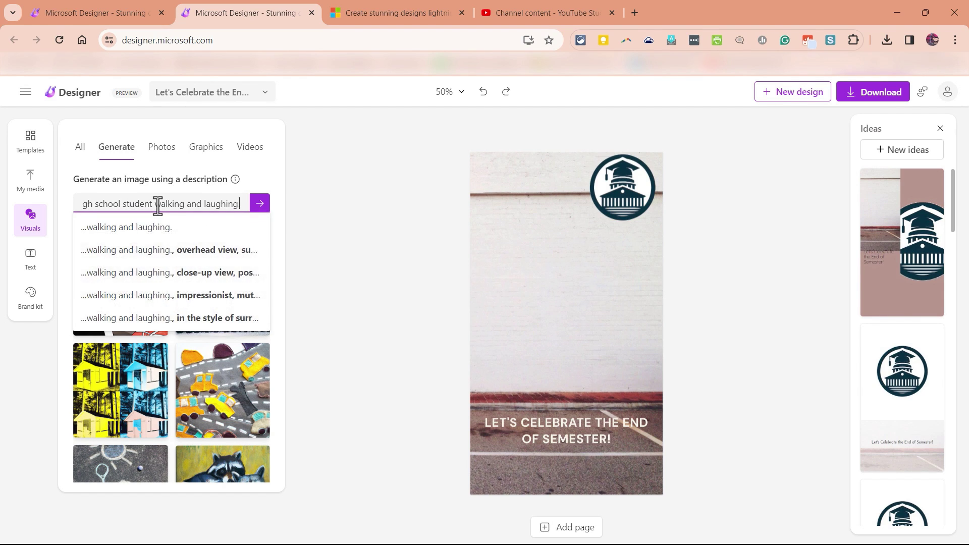
key(Return)
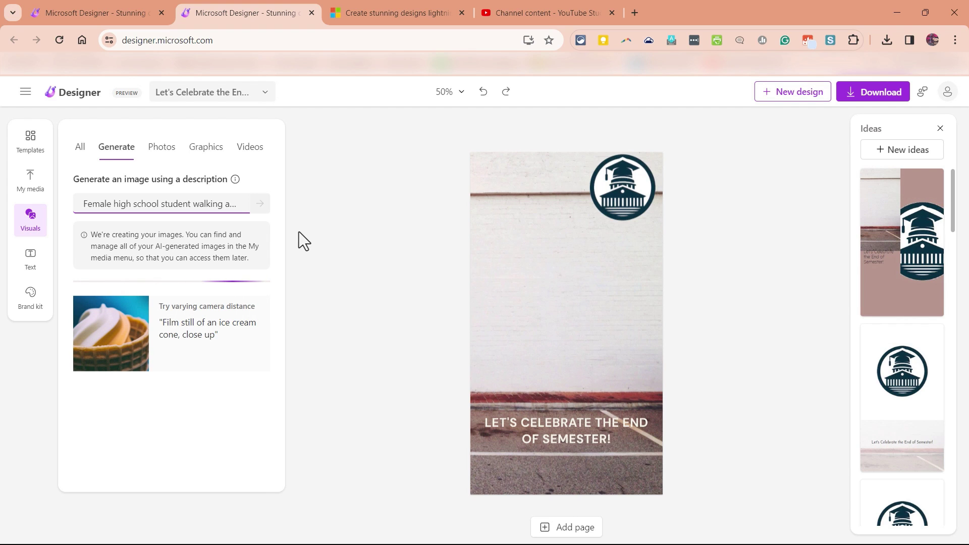
click(205, 277)
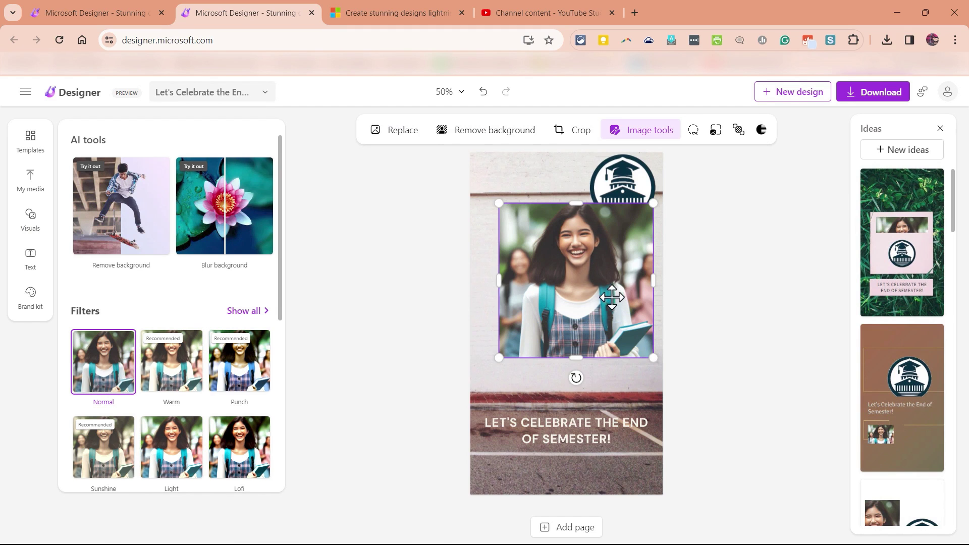
Reposition the student photo and try the Brightness and Blur background adjustments.
drag(575, 307, 595, 318)
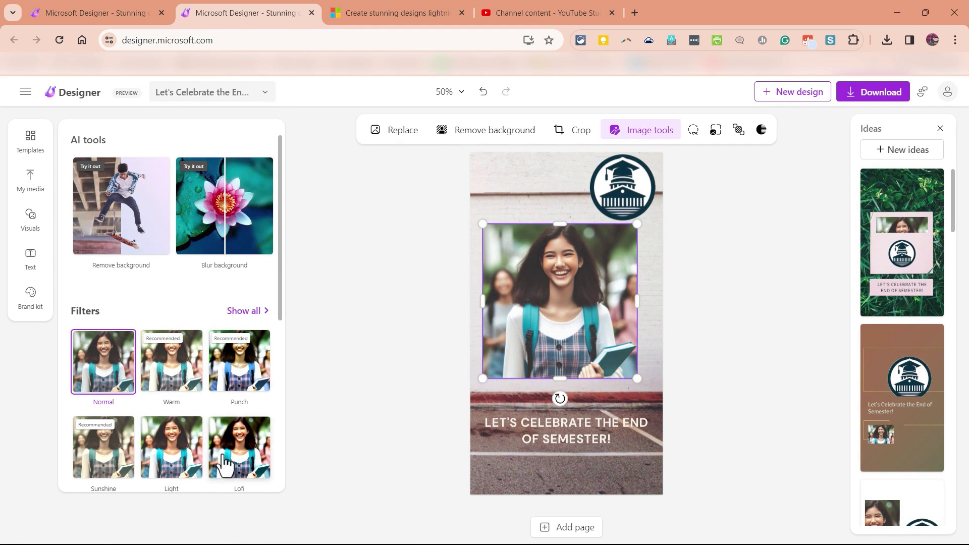
scroll(280, 289, down, 6)
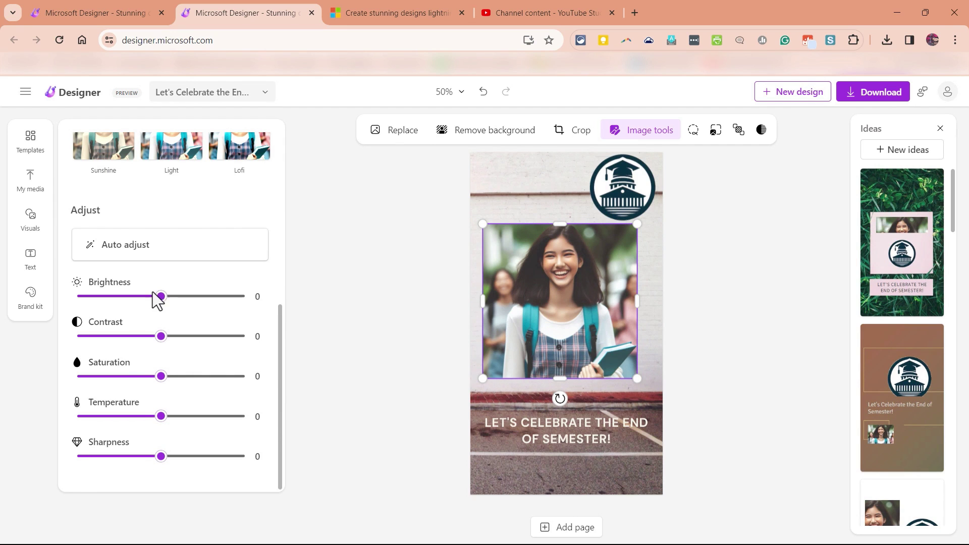
click(116, 299)
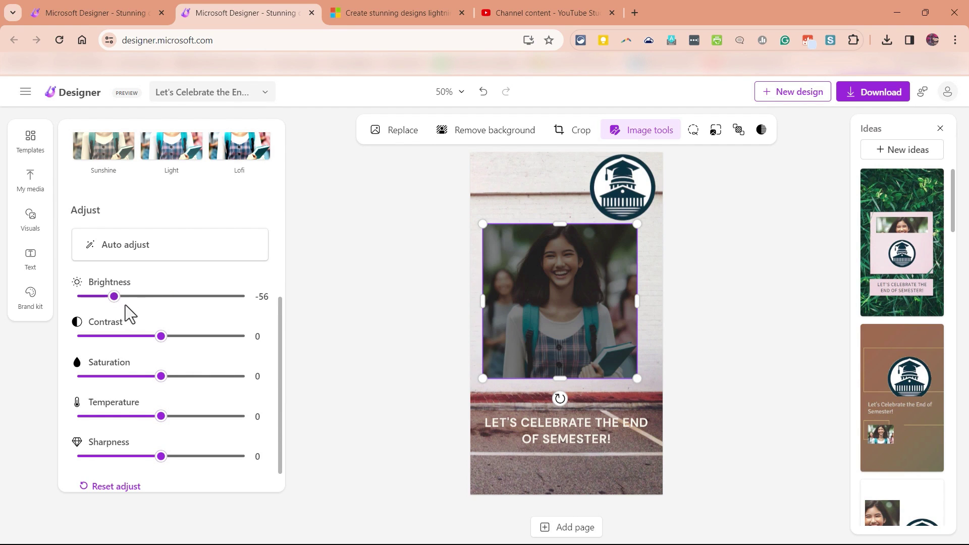
drag(125, 305, 172, 314)
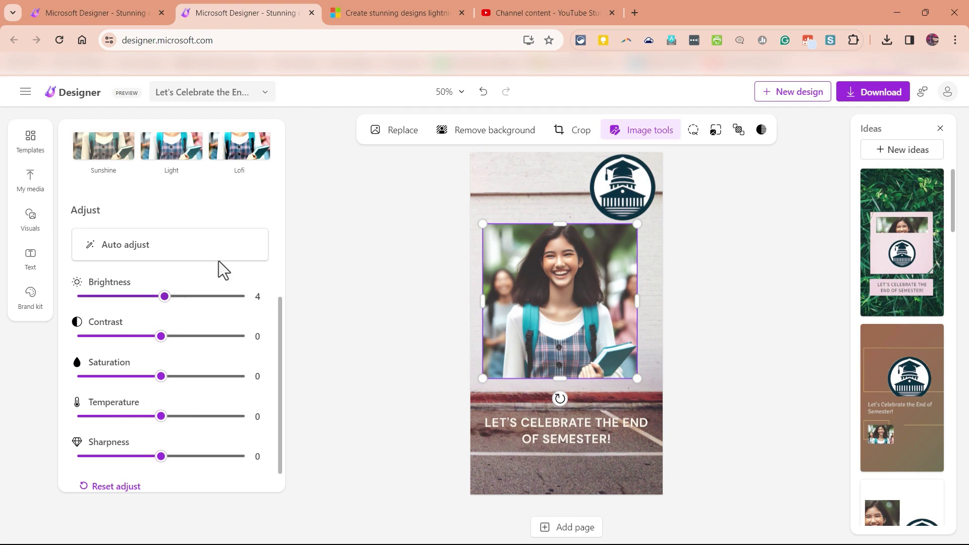
scroll(225, 266, up, 6)
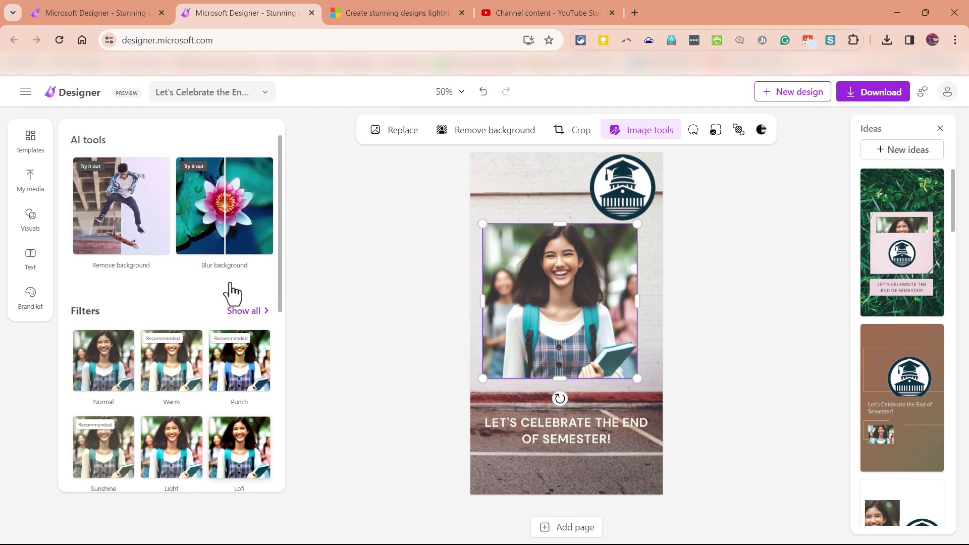
click(242, 227)
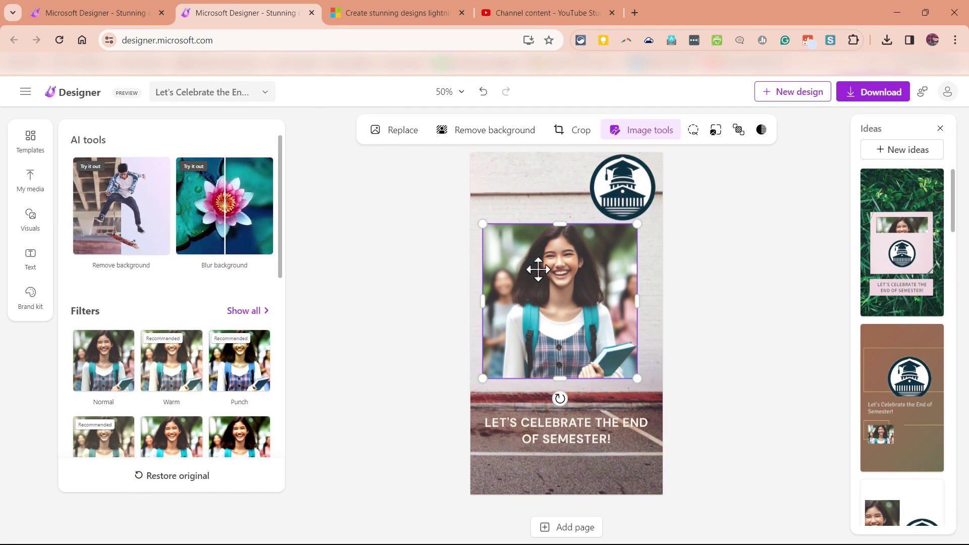
Remove the student photo's background and shrink the cut-out to 430×430 above the headline.
click(126, 245)
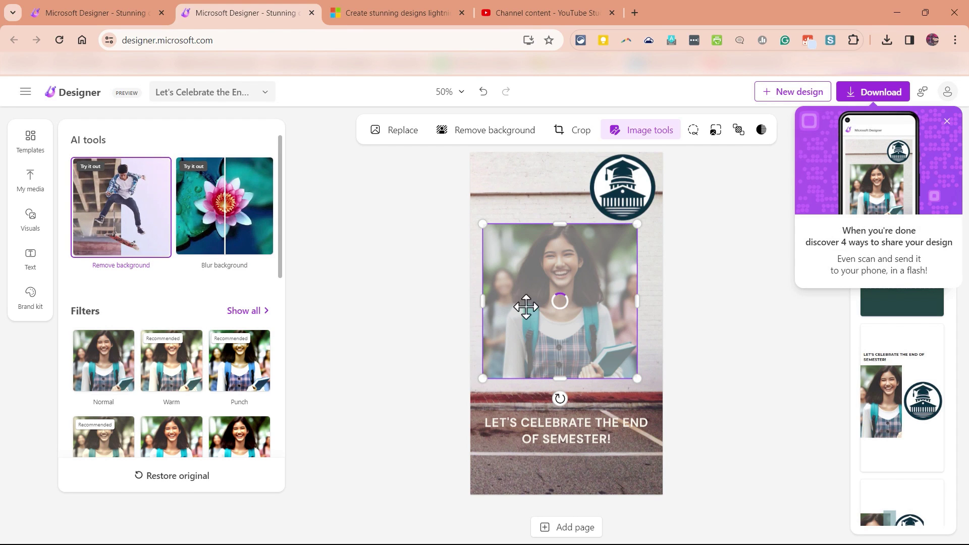
drag(563, 326, 527, 337)
drag(601, 237, 584, 253)
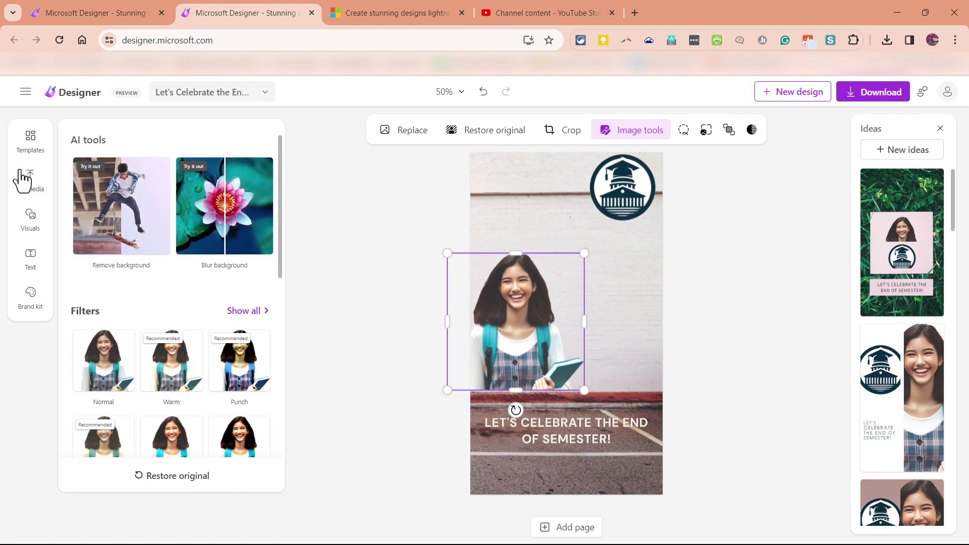
Browse the All, Generate, Photos, Graphics and Videos visual results for 'students laughing'.
click(31, 227)
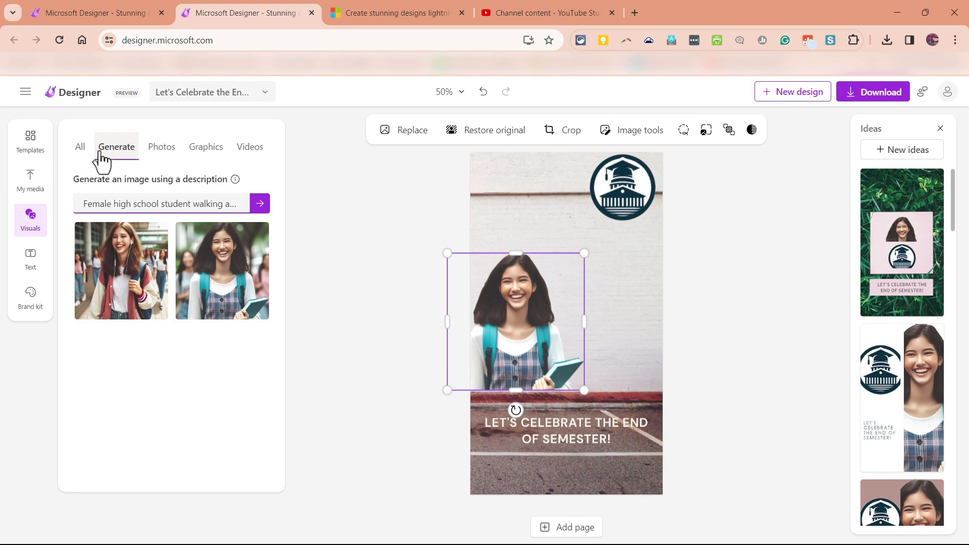
click(83, 150)
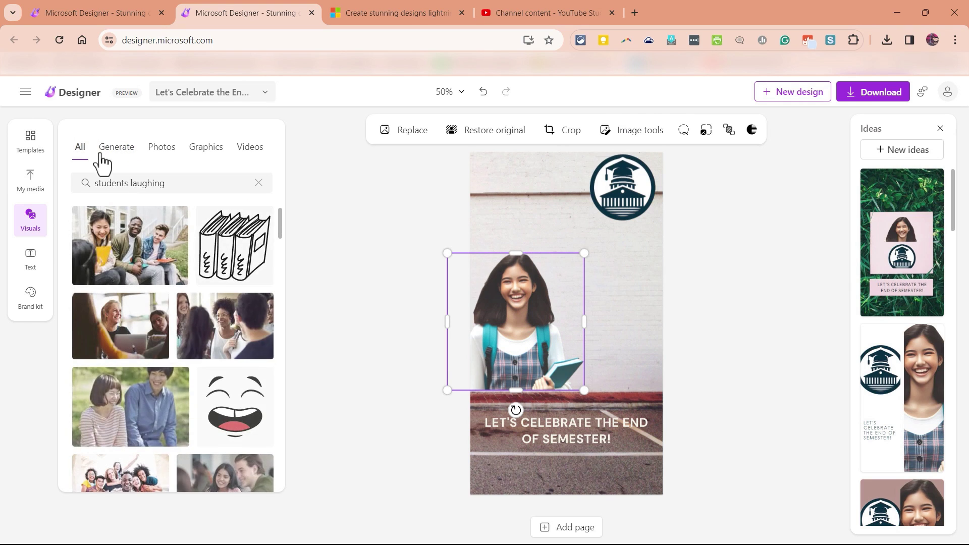
click(130, 154)
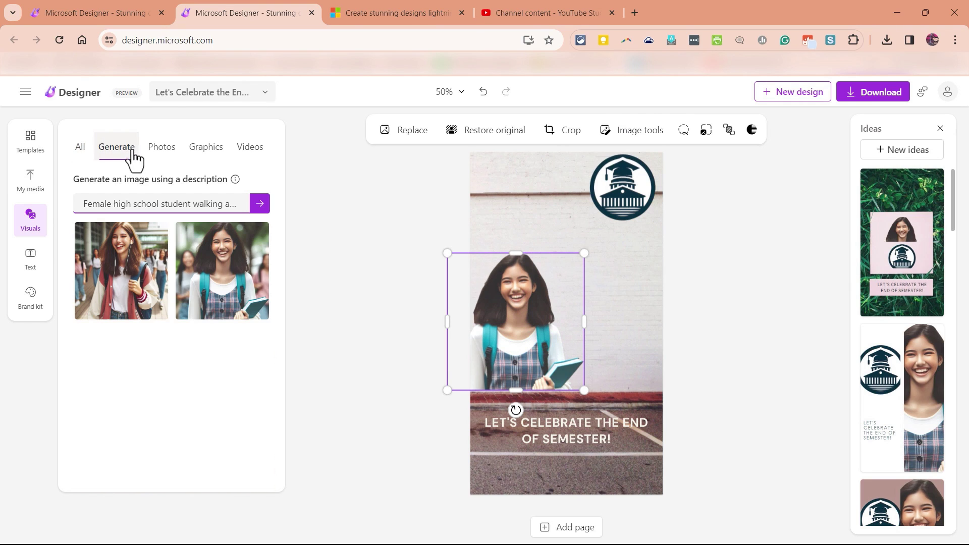
click(170, 150)
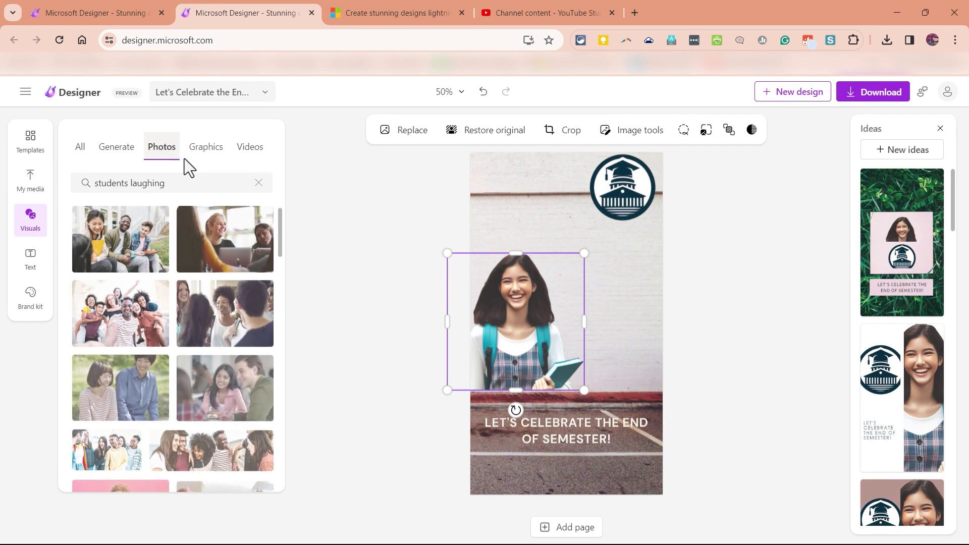
click(209, 157)
click(250, 149)
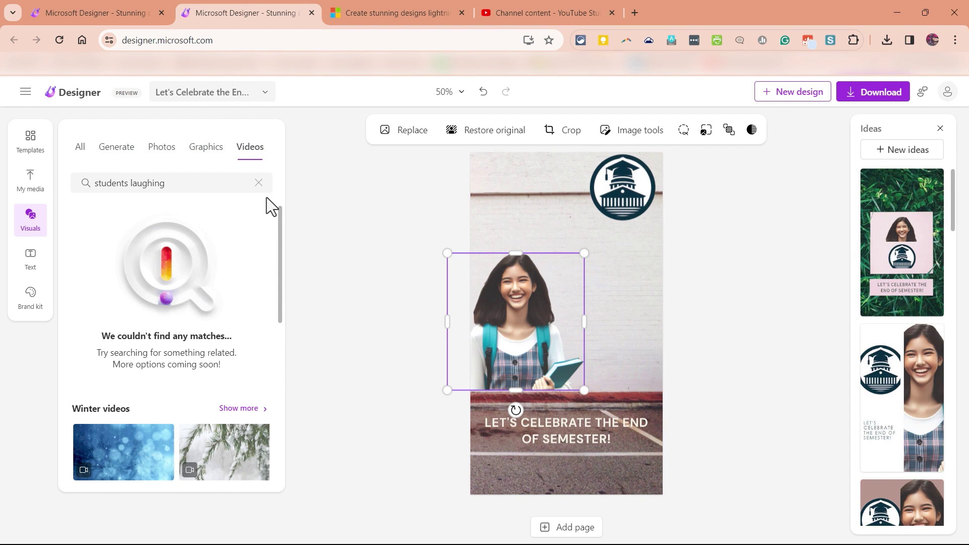
Generate a male student by changing 'Female' to 'Male' in the prompt, and remove his background.
click(121, 150)
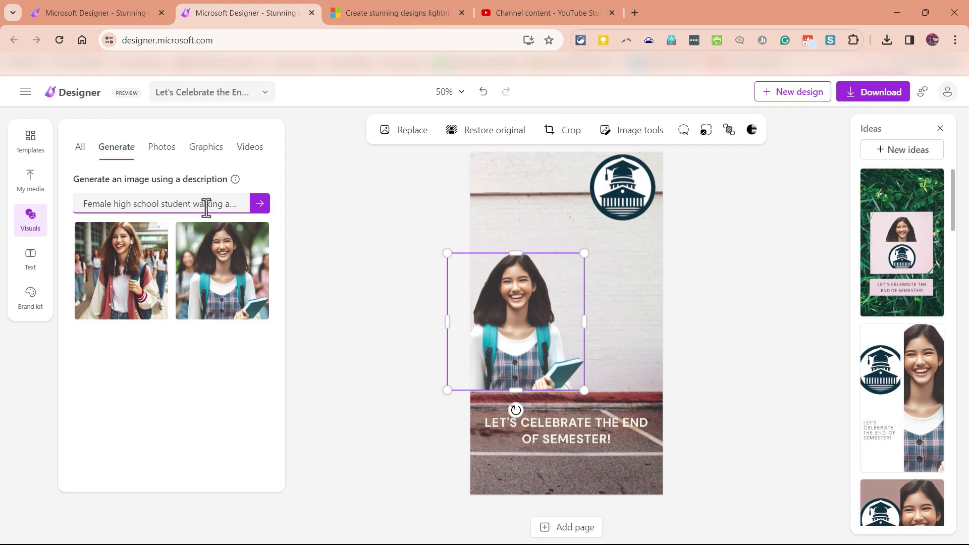
double_click(112, 204)
text(Male)
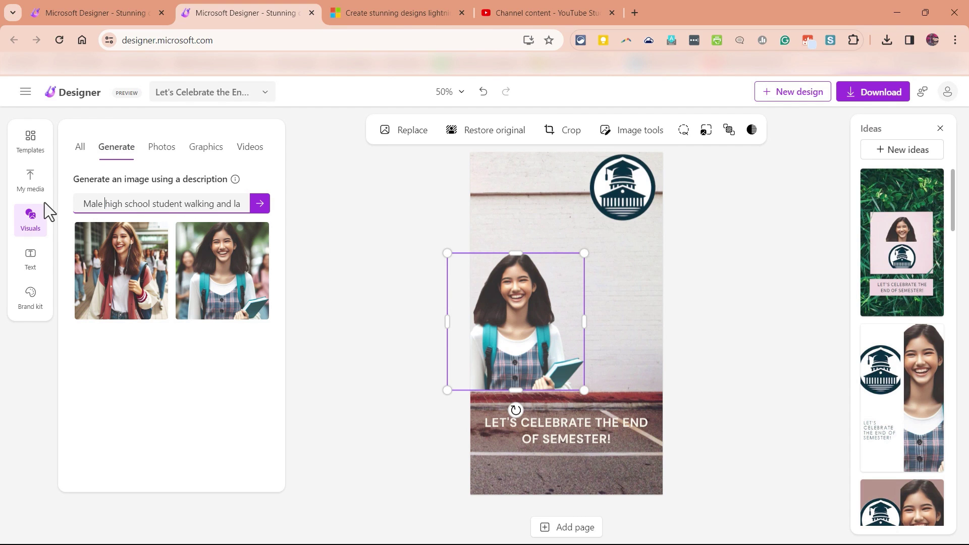
key(Return)
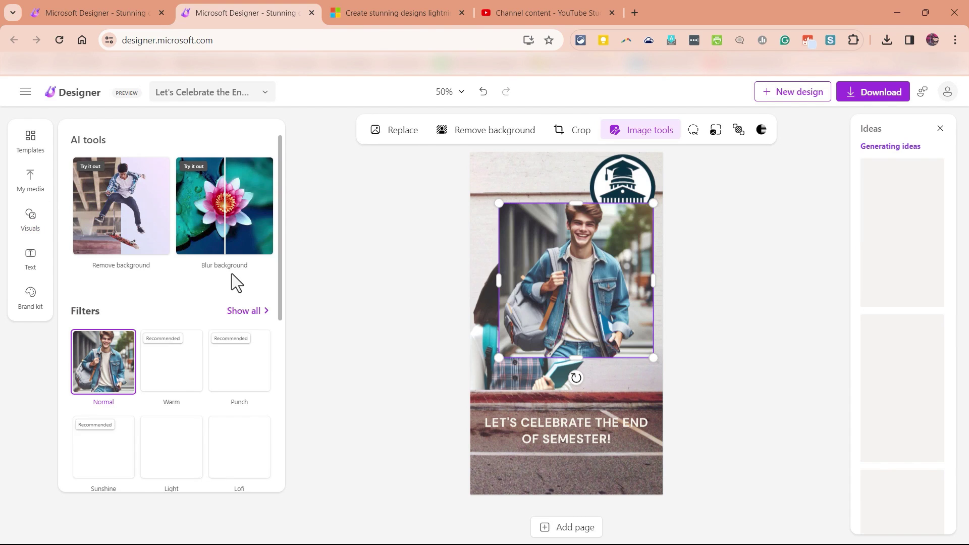
click(101, 205)
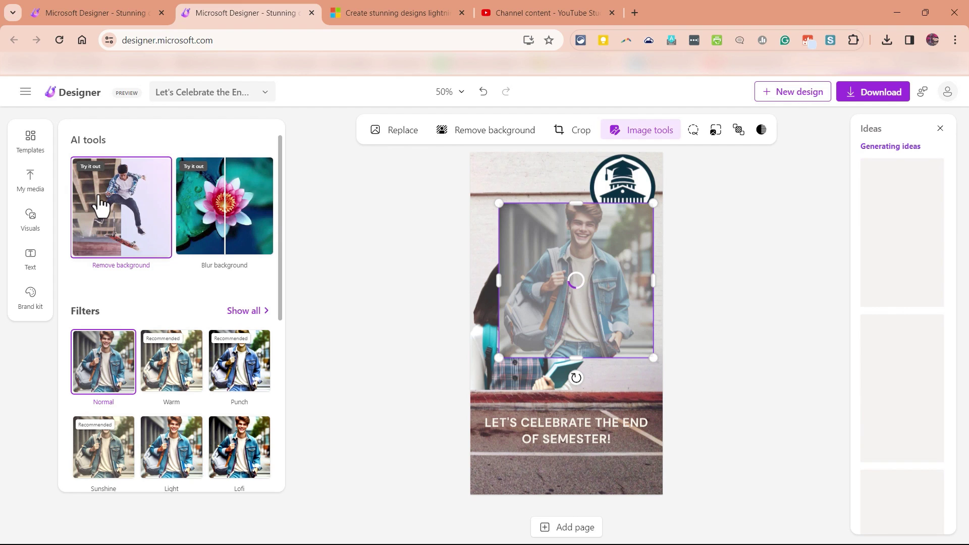
click(434, 402)
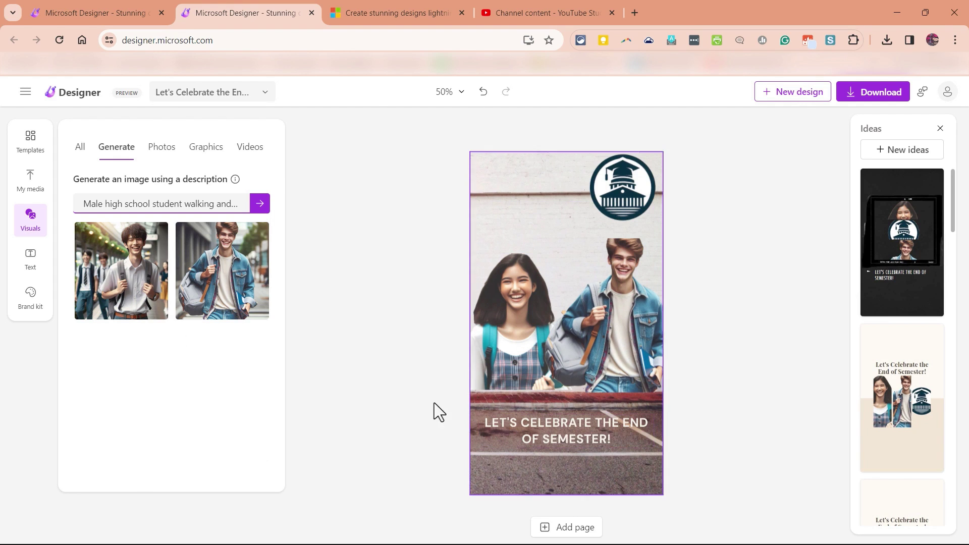
Add the date text, shrink it to size 24 and place it below the title.
click(33, 264)
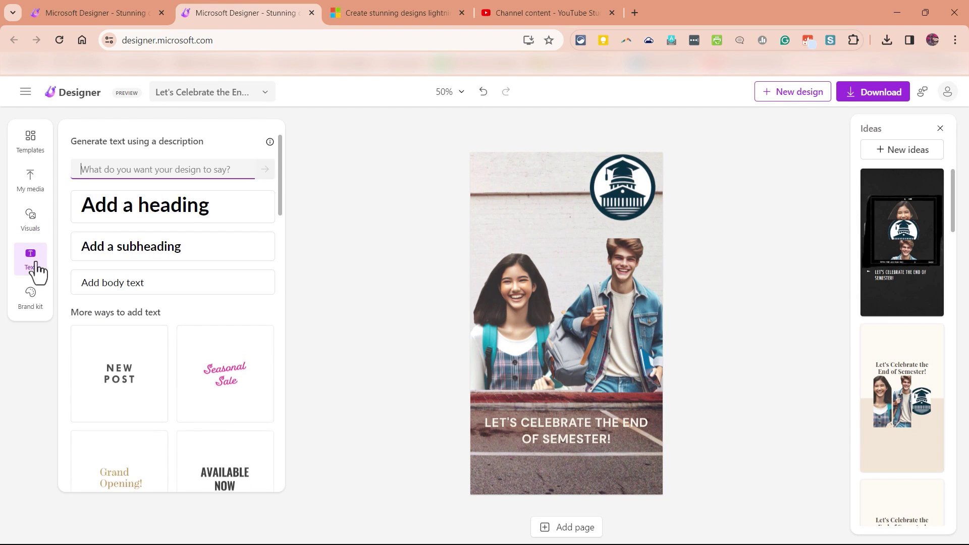
click(167, 222)
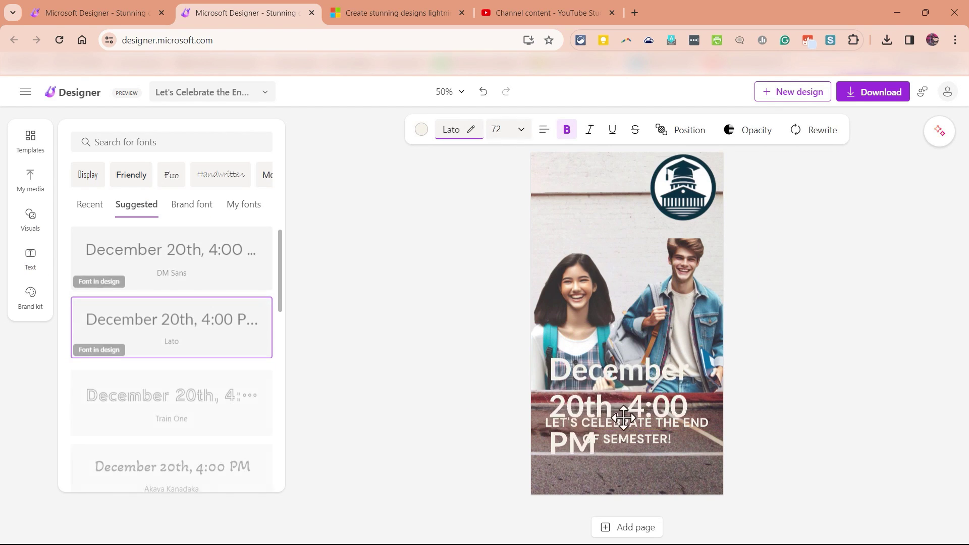
drag(620, 389, 622, 432)
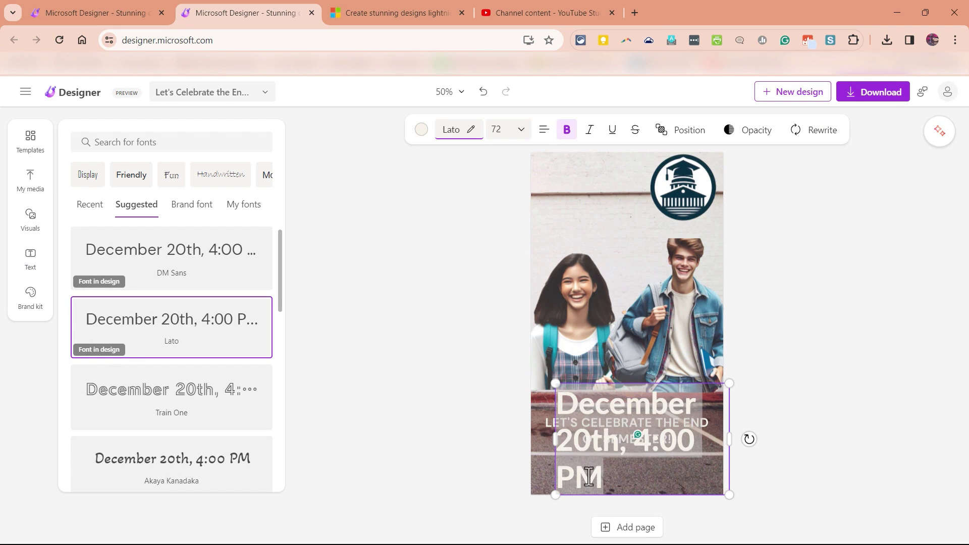
click(497, 130)
mouse_move(461, 175)
mouse_down()
mouse_move(447, 168)
mouse_move(459, 169)
mouse_up()
drag(596, 404, 599, 471)
click(828, 398)
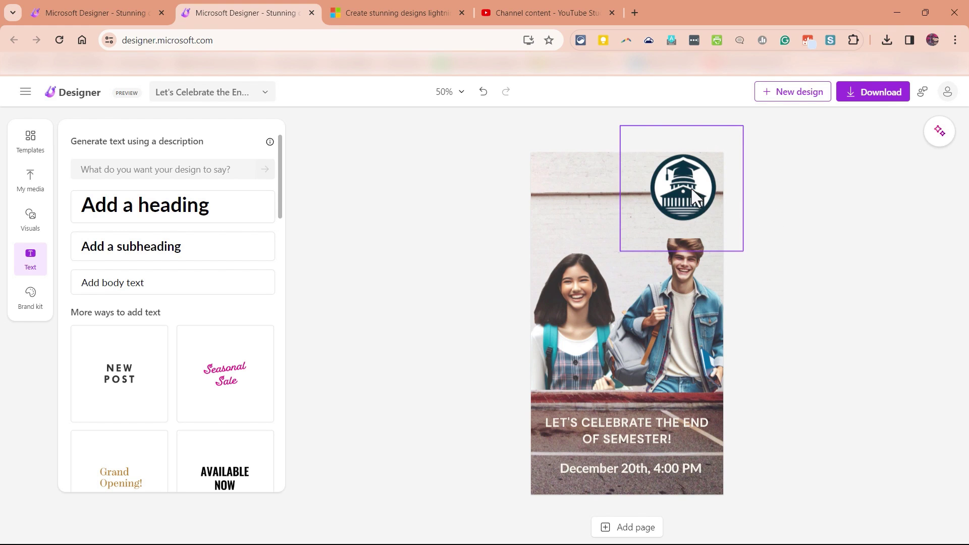
Lower the school logo slightly so it sits just above the boy's head.
drag(691, 188, 689, 210)
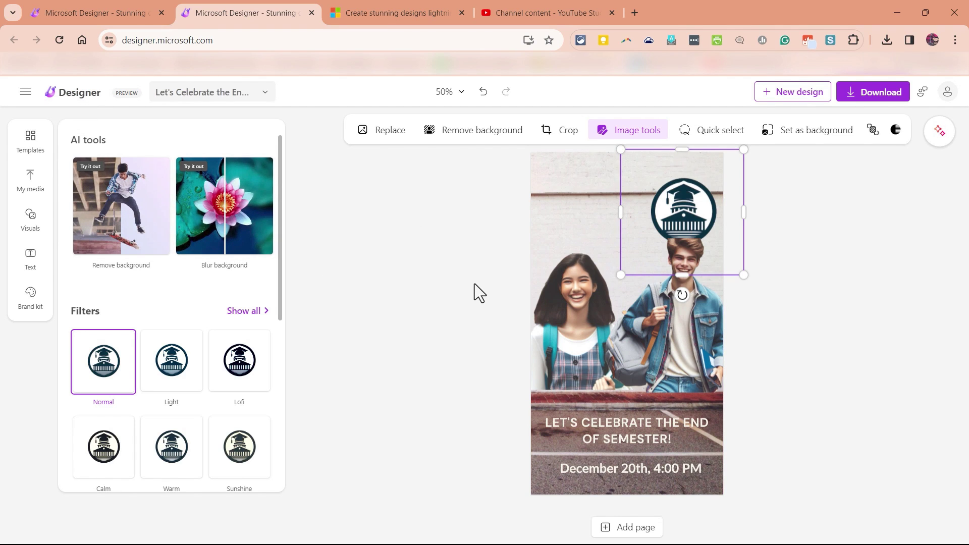
click(811, 322)
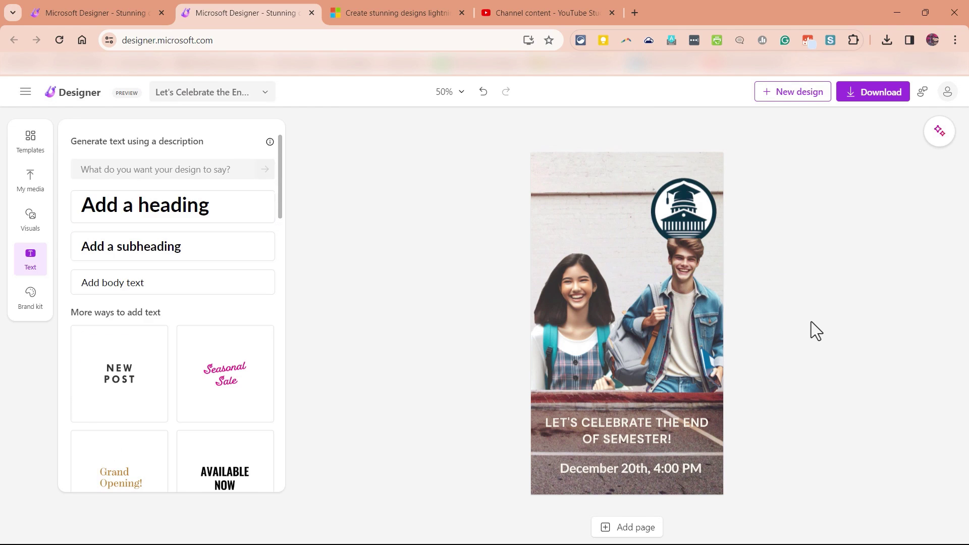
click(695, 212)
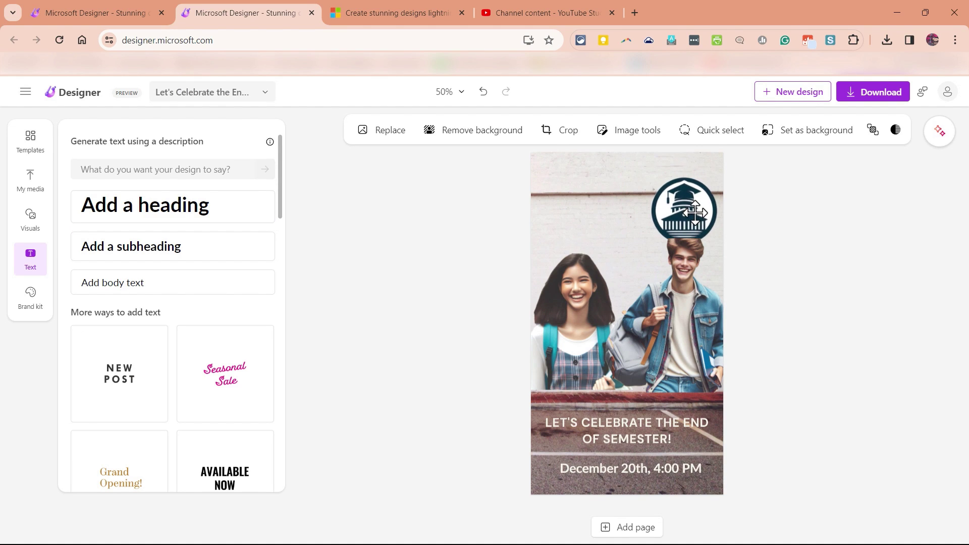
click(737, 232)
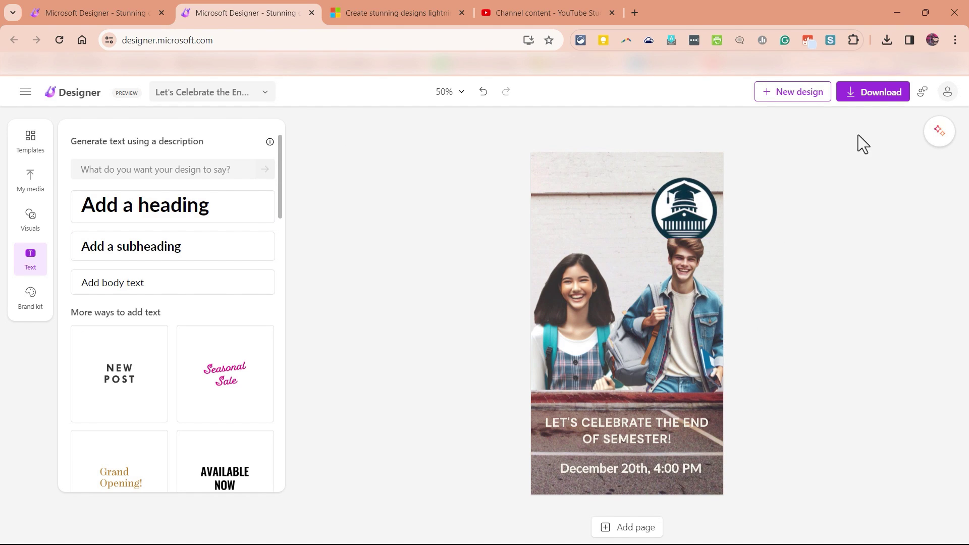
Download the poster as PNG and open 'Let's Celebrate the End of Semester.png' from Chrome's downloads.
click(879, 96)
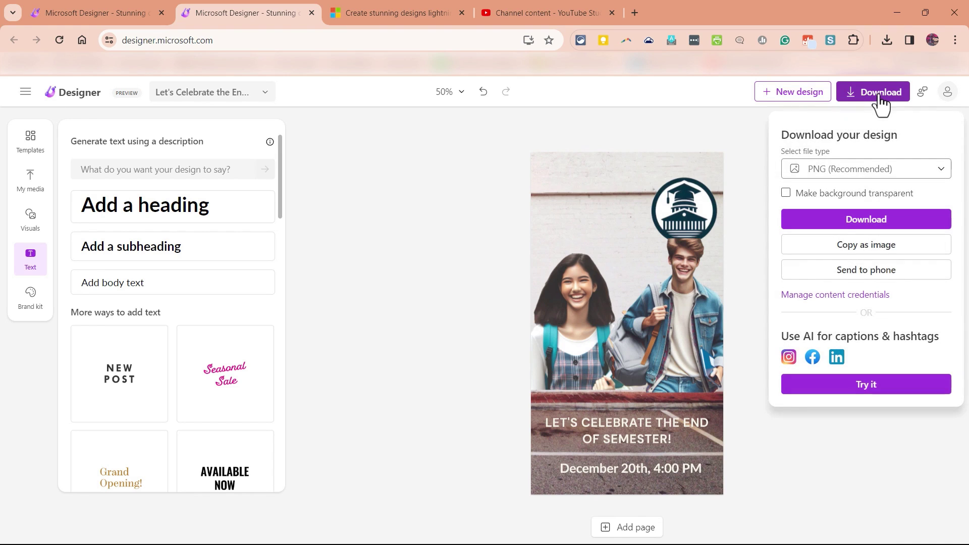
click(887, 232)
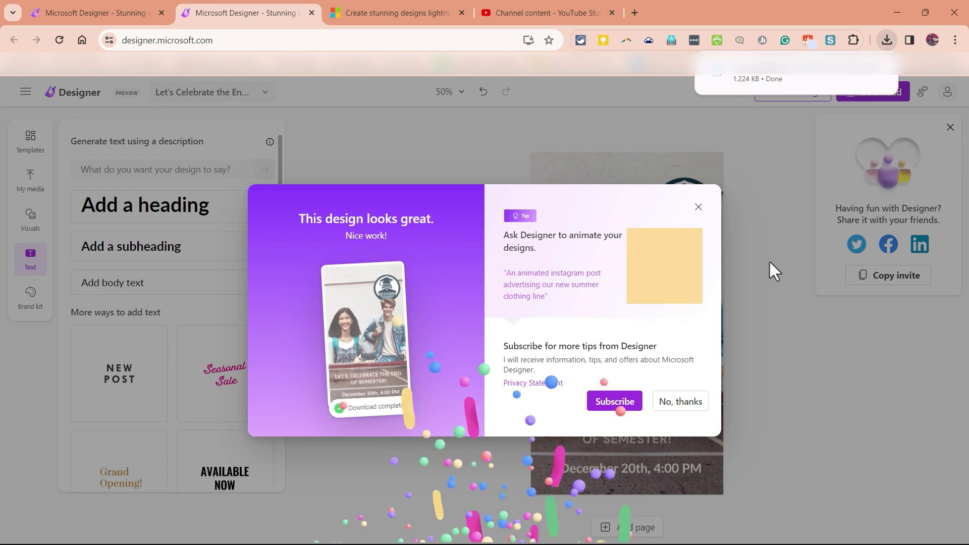
click(773, 268)
click(887, 41)
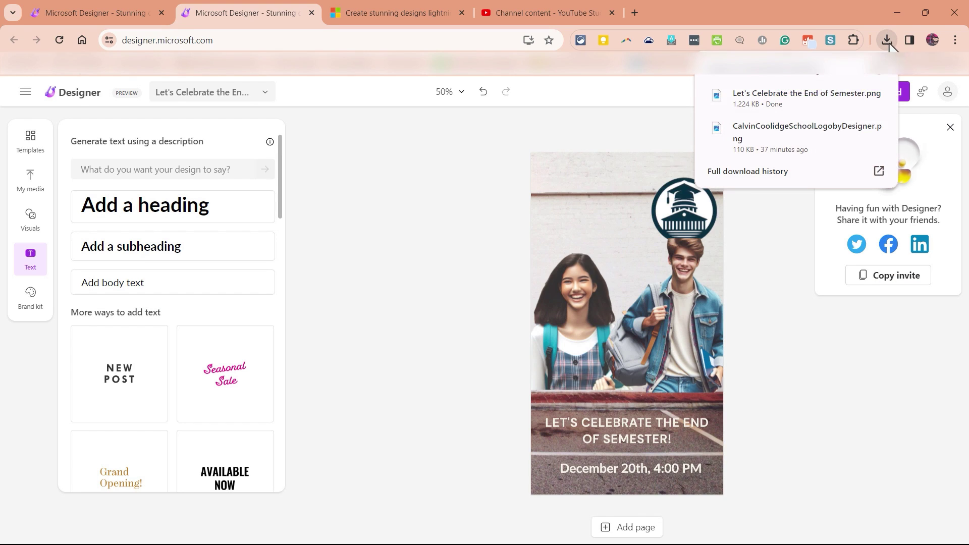
click(786, 95)
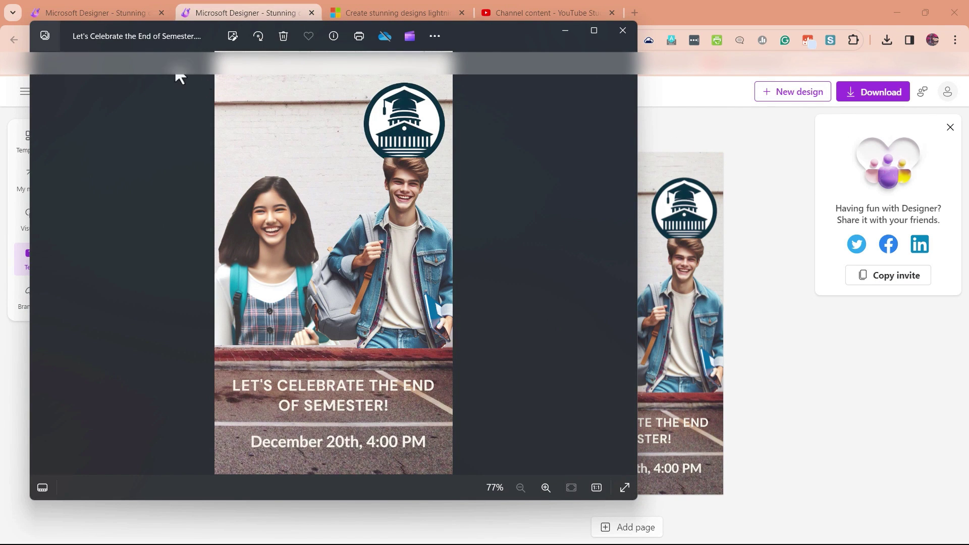
Minimize the Photos preview and dismiss the reopened download options in the editor.
click(566, 30)
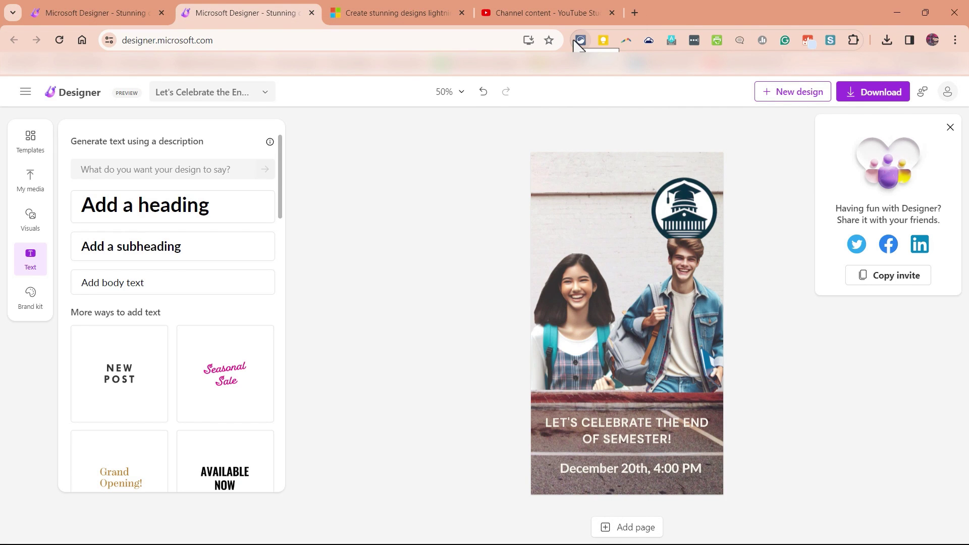
click(885, 97)
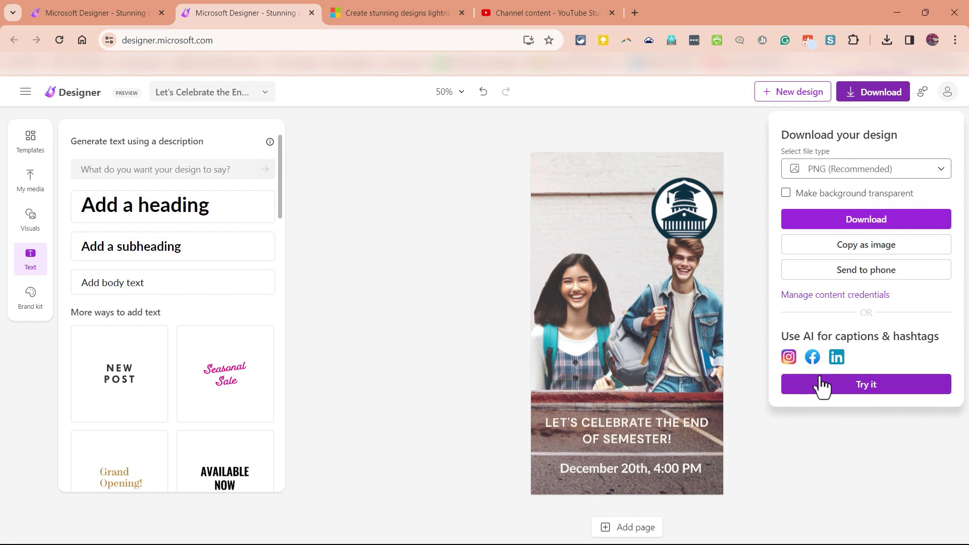
click(458, 227)
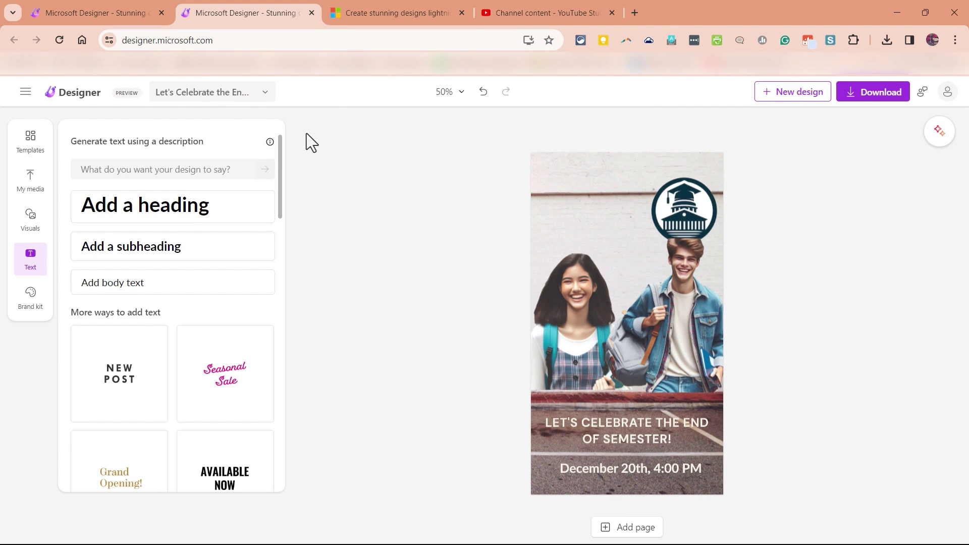
Find the semester poster under My projects, close its reopened tab, and return to the first Designer tab.
click(71, 96)
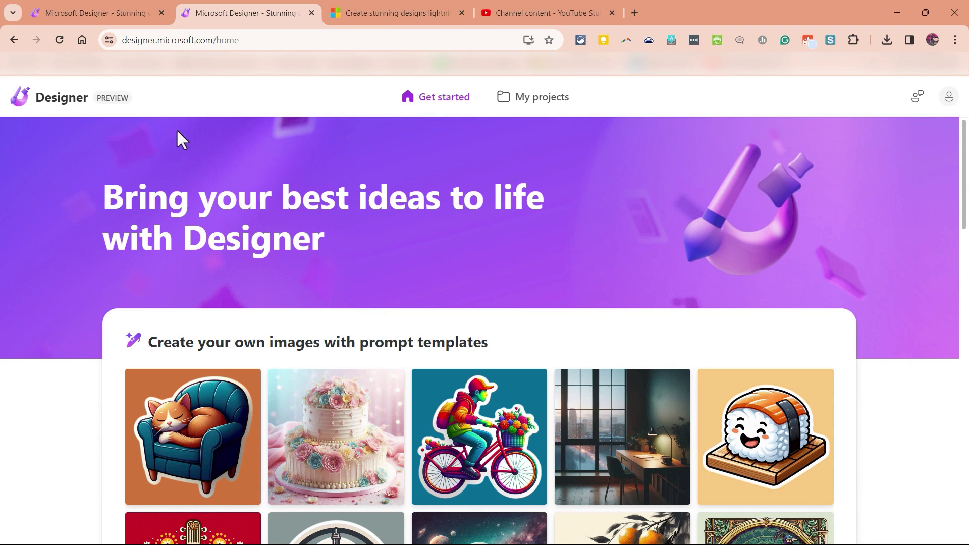
click(538, 103)
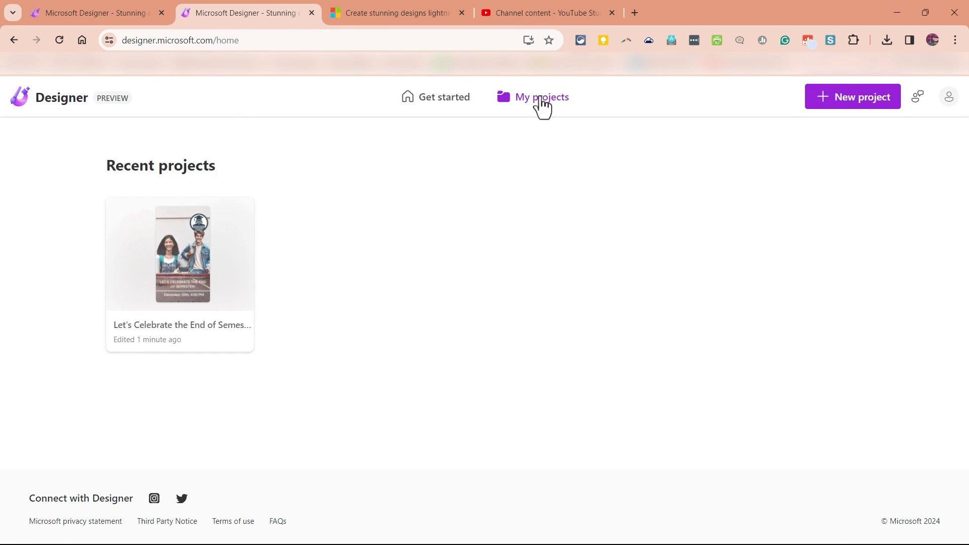
click(186, 275)
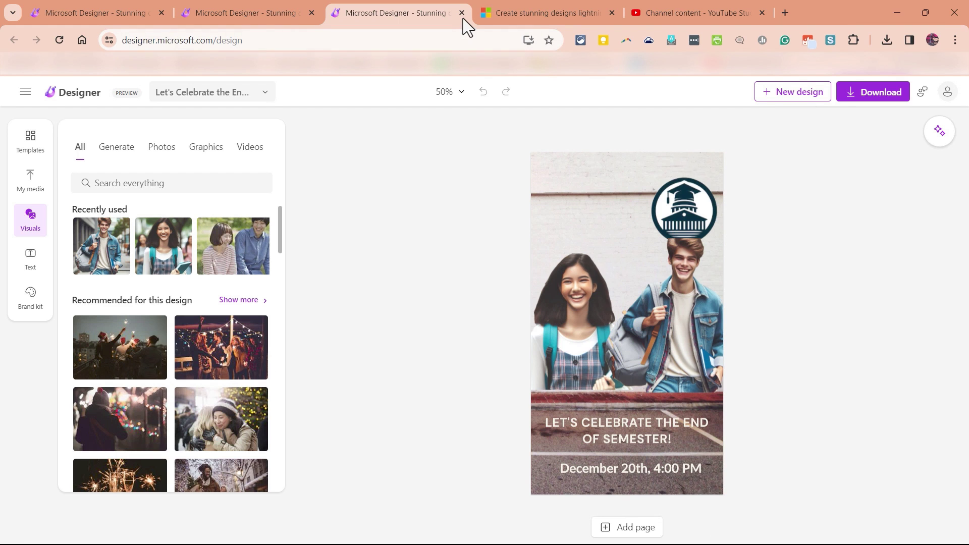
click(461, 13)
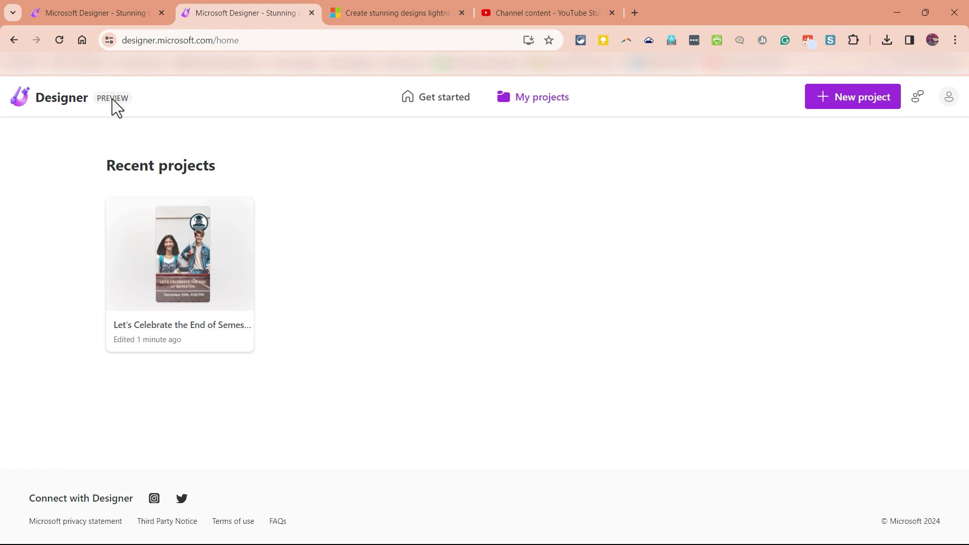
key(ctrl+shift+Tab)
Scroll to Designs for social media and start a blank 1080 x 1920 px Instagram stories design.
scroll(640, 314, up, 10)
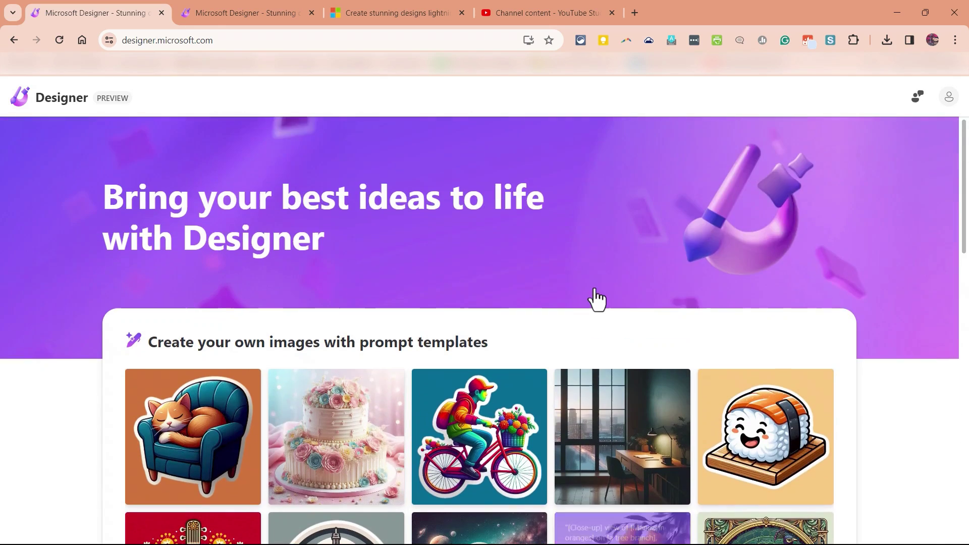
scroll(597, 300, down, 10)
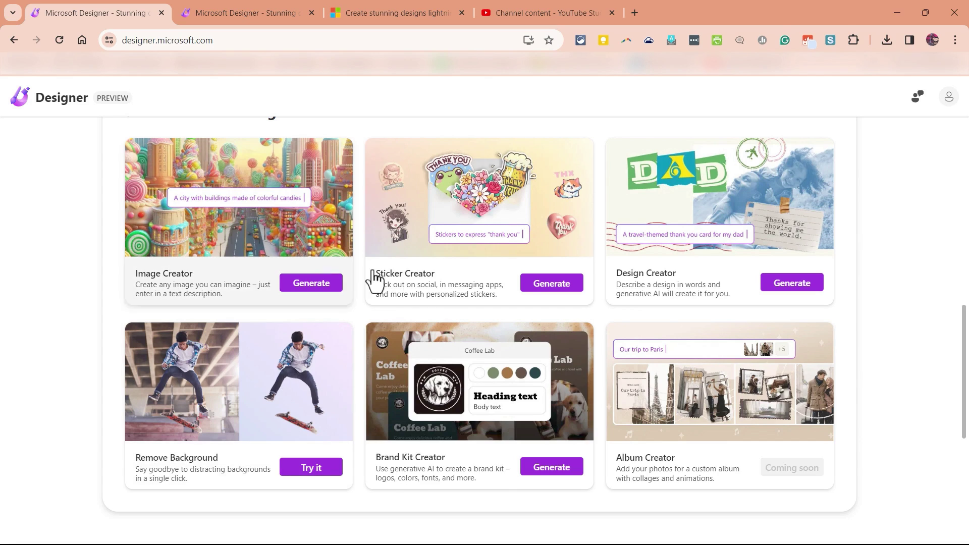
scroll(545, 291, up, 6)
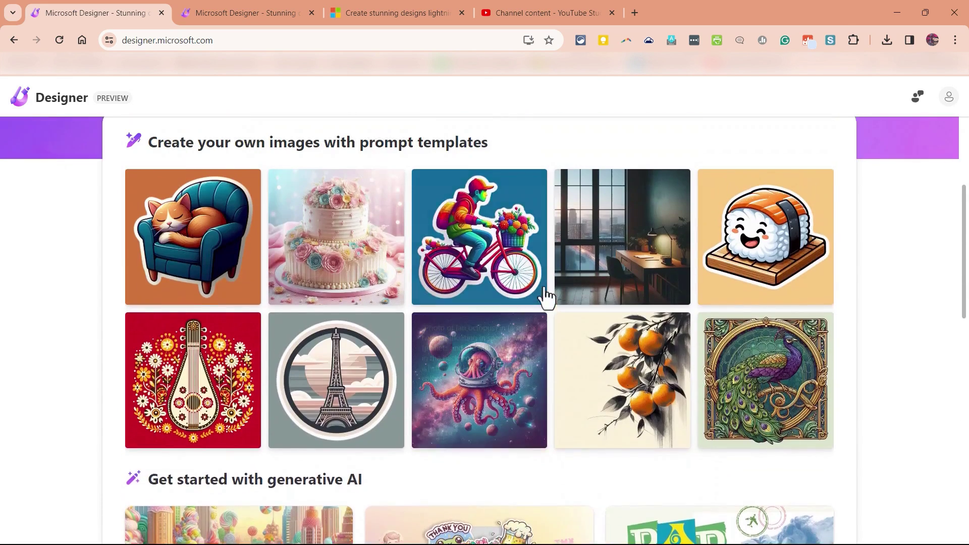
scroll(546, 297, up, 3)
scroll(556, 297, down, 15)
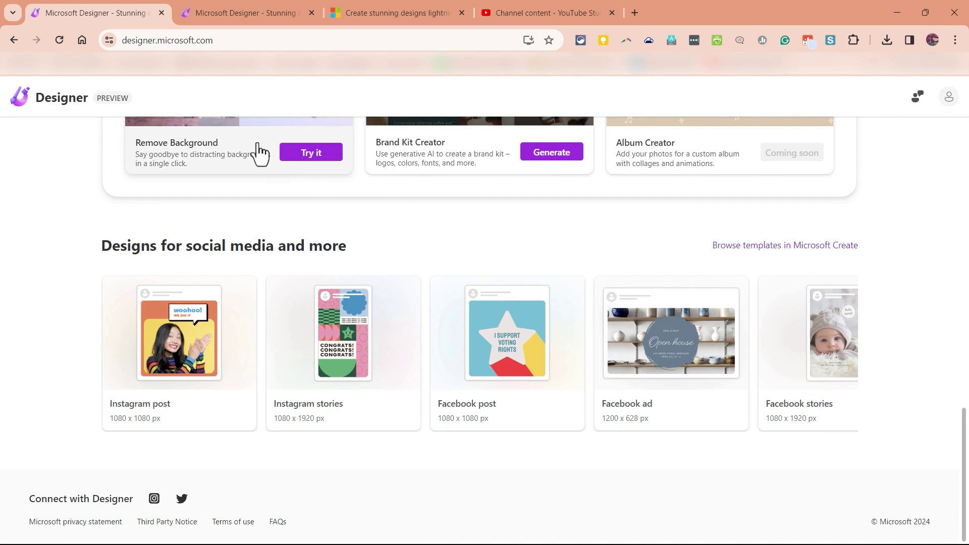
click(334, 358)
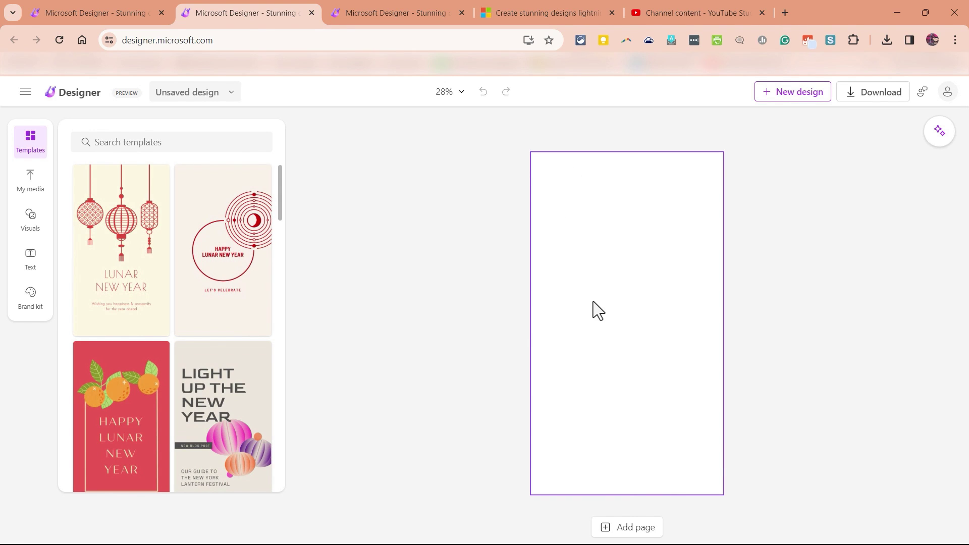
Check the Text, Visuals, Generate and My media panels of the blank story, then go Home.
click(30, 258)
click(36, 232)
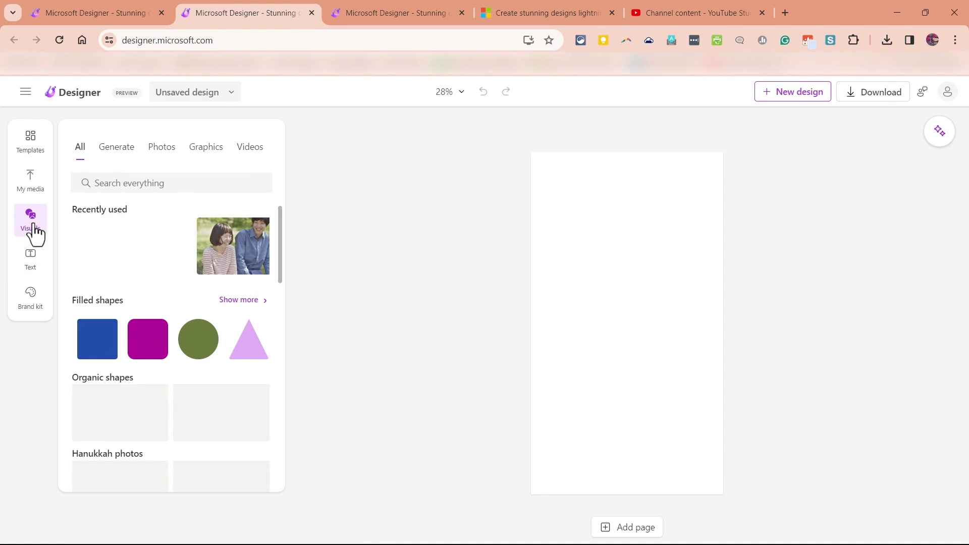
click(122, 151)
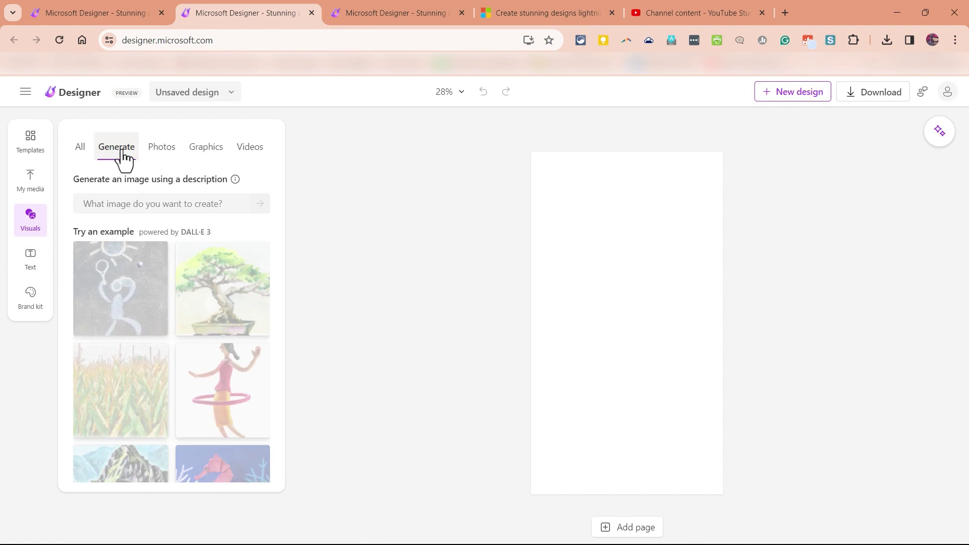
click(31, 181)
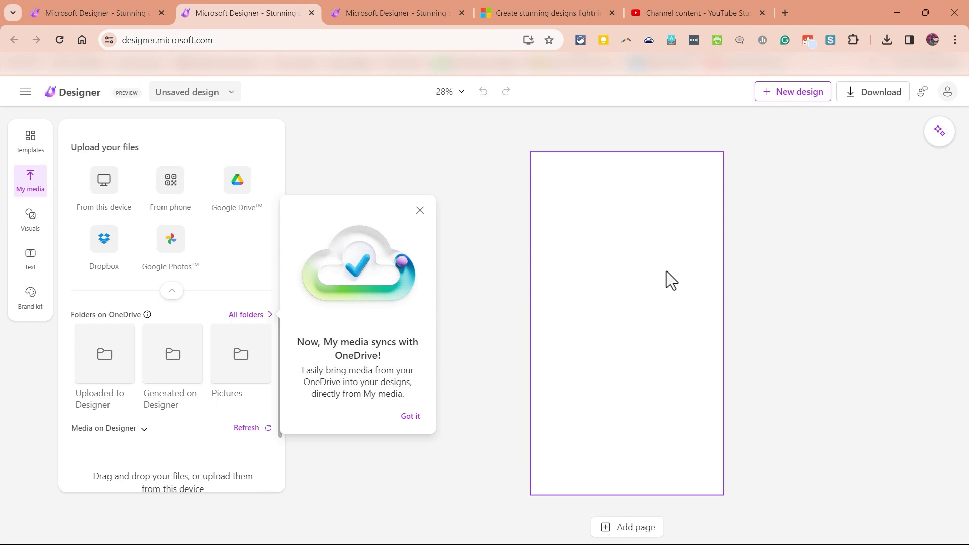
click(75, 92)
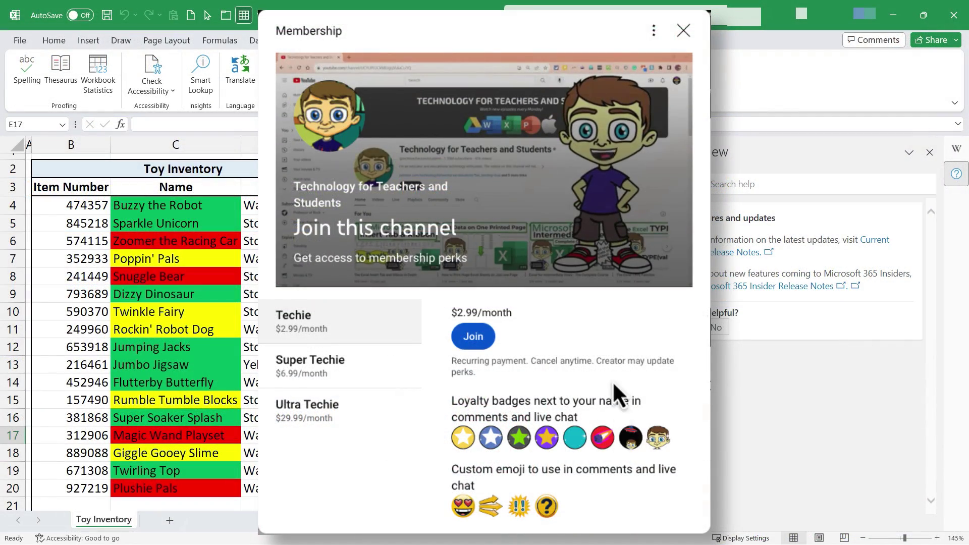
Open the Super Thanks dialog for Technology for Teachers and Students, offering $2.00 to $50.00 tips.
scroll(613, 380, down, 3)
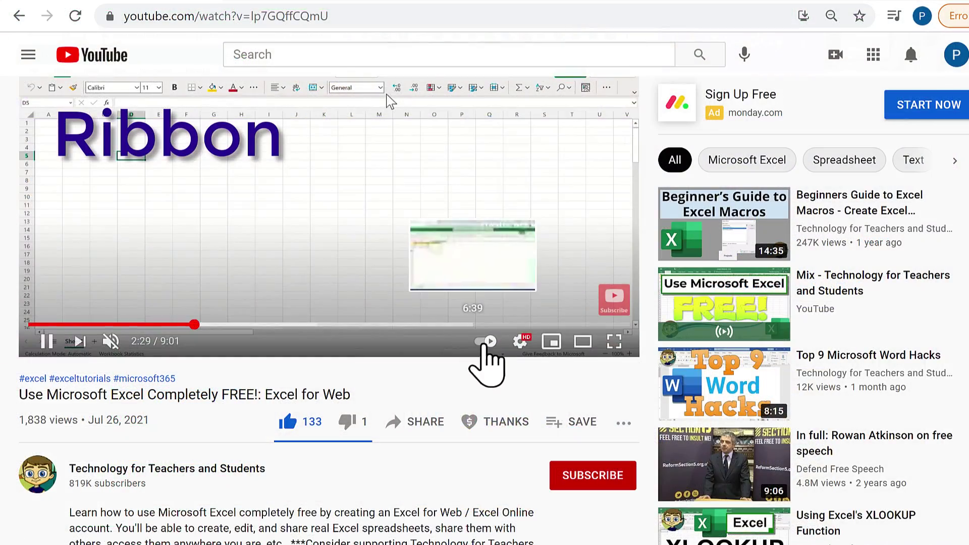
click(505, 422)
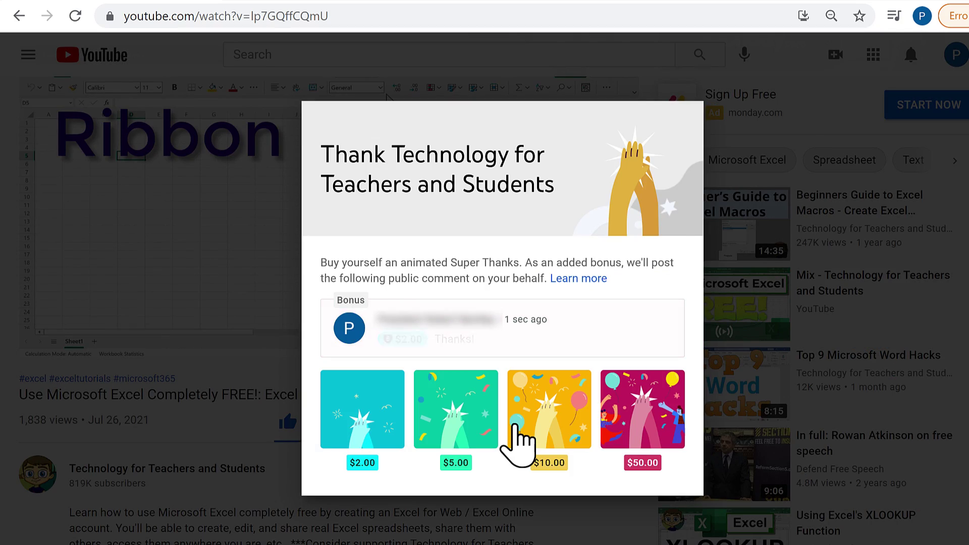